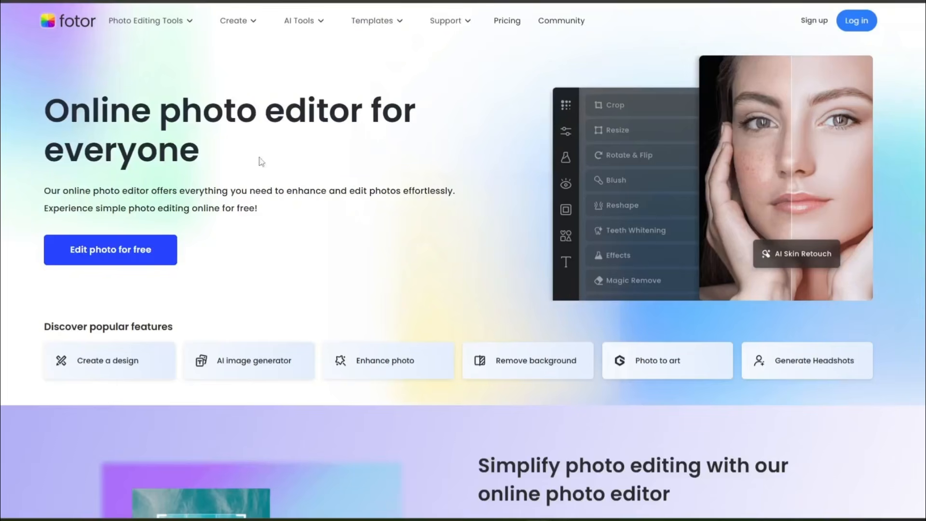
- Look through the Fotor home page's photo editing features, generative AI tools, tutorials and FAQs
scroll(146, 114, down, 3)
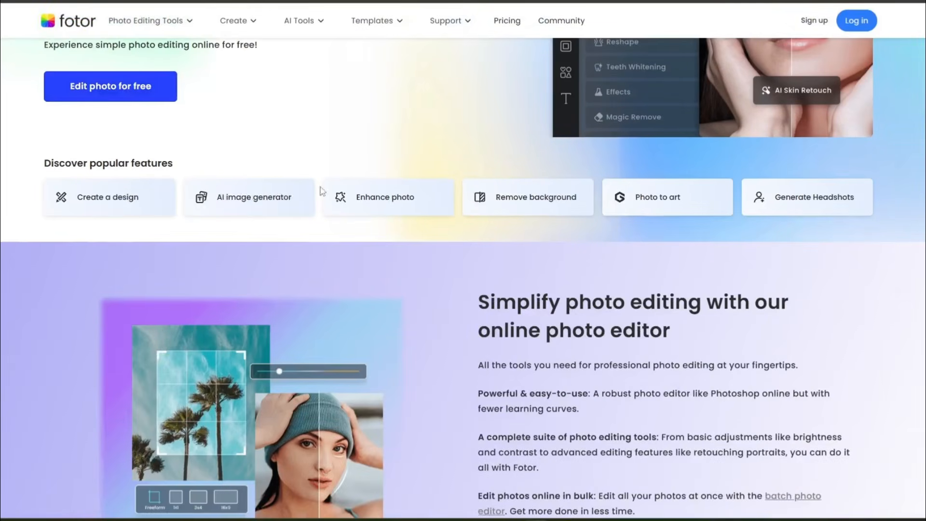
scroll(322, 192, down, 10)
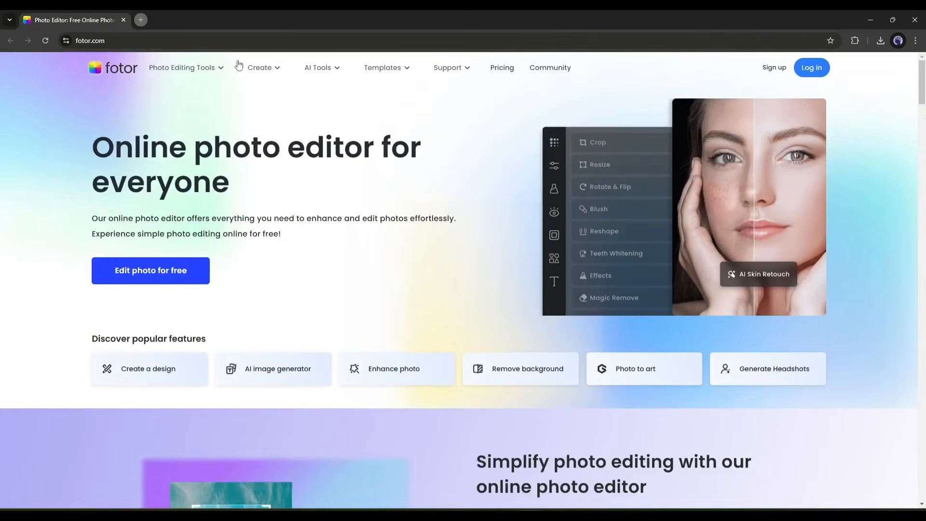
scroll(179, 149, down, 3)
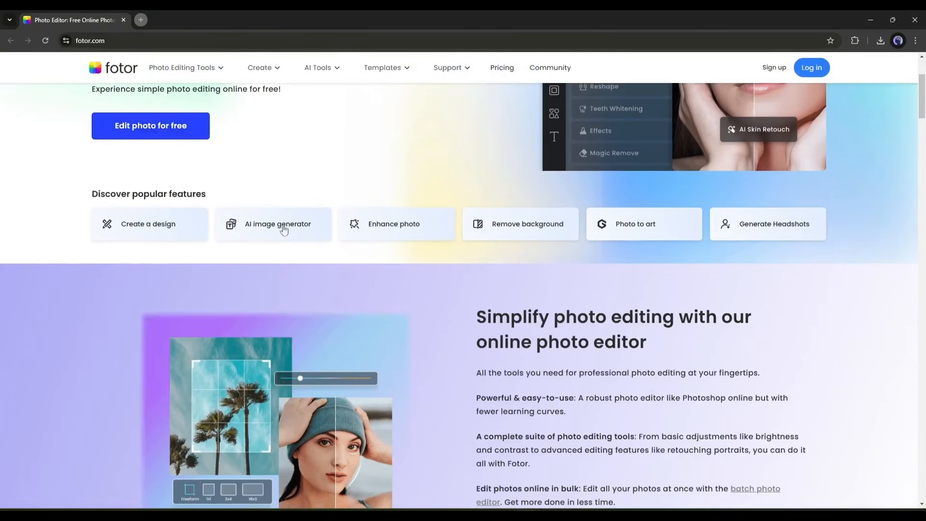
scroll(284, 230, down, 15)
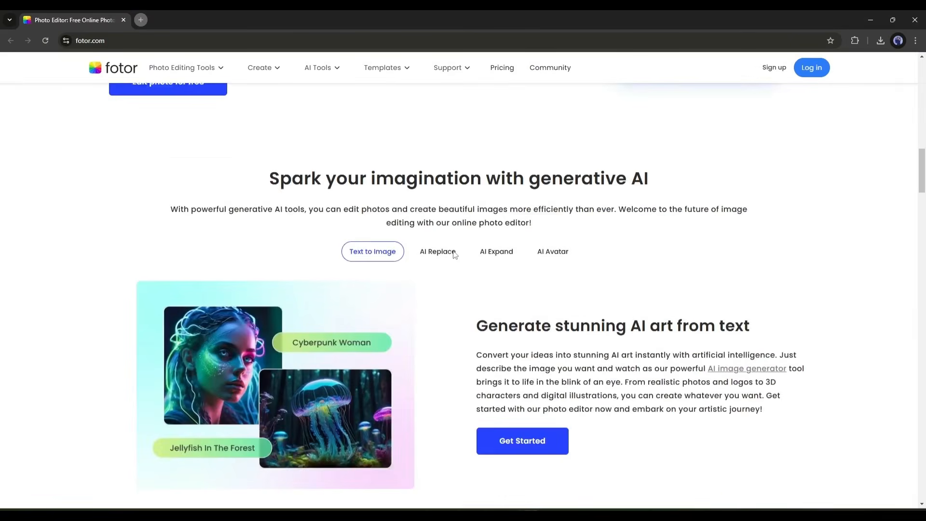
scroll(454, 254, down, 15)
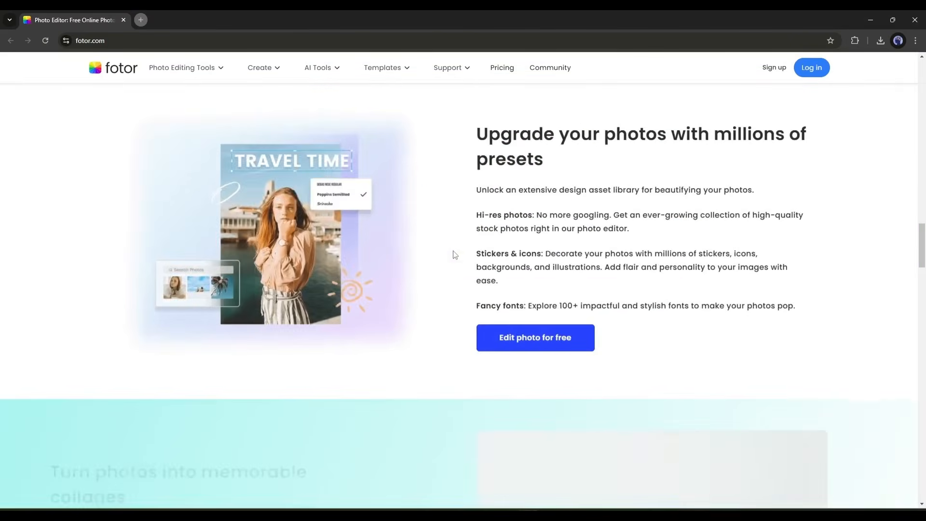
scroll(454, 255, down, 15)
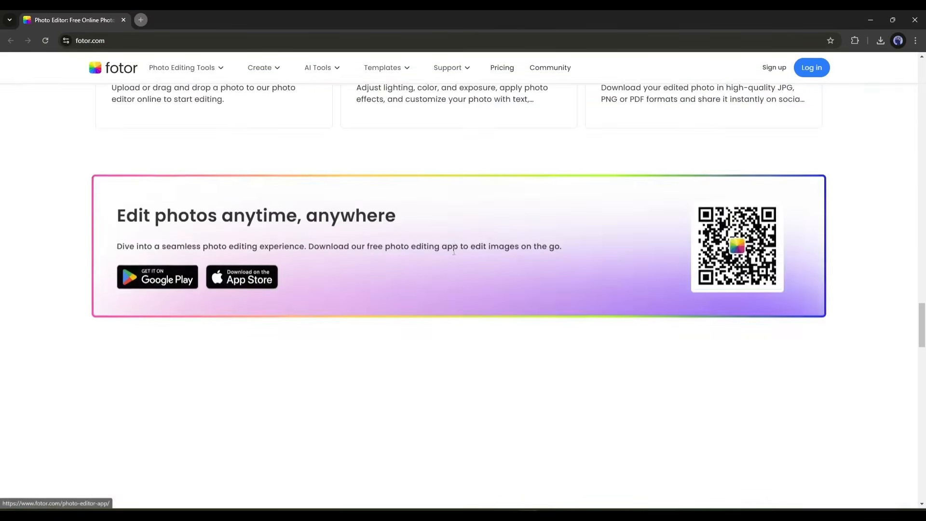
scroll(454, 251, down, 8)
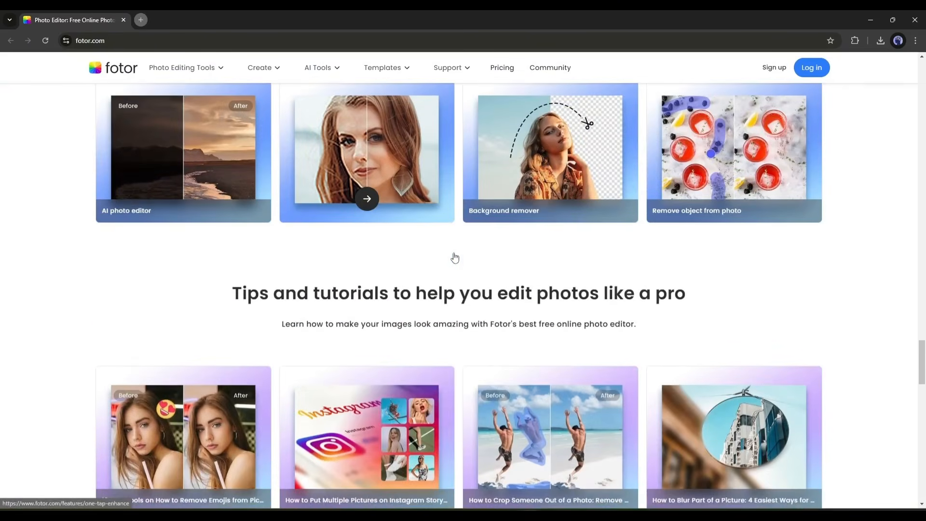
scroll(455, 257, down, 7)
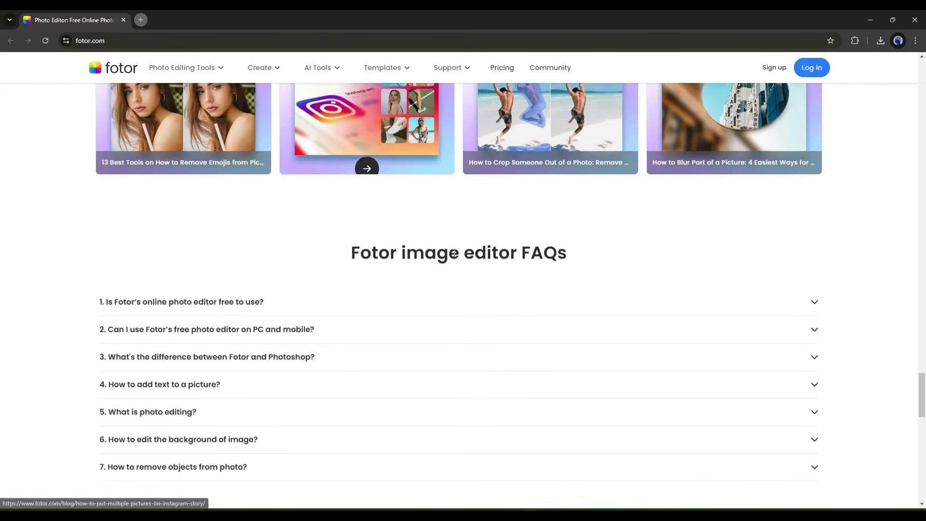
scroll(454, 254, down, 4)
scroll(521, 290, up, 12)
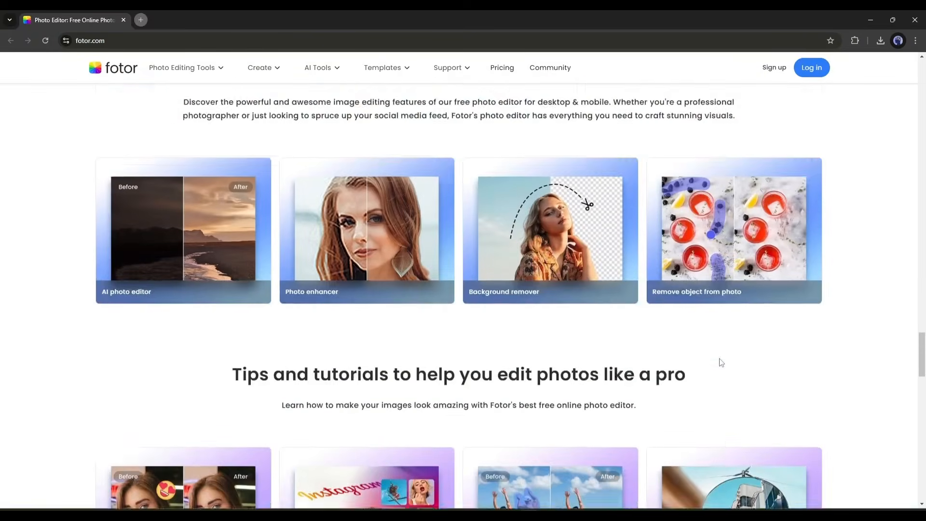
scroll(721, 362, up, 6)
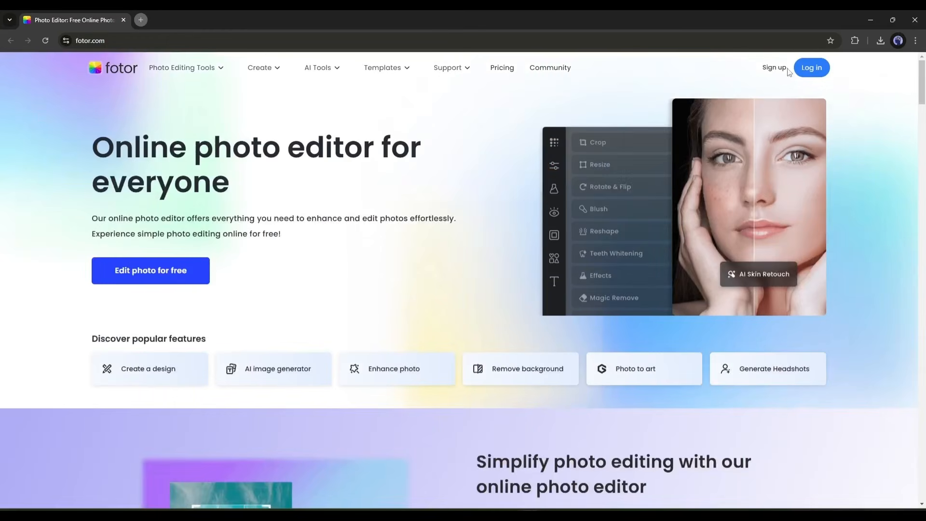
- Go to the Fotor account dashboard and look through its AI tools, effects, quick designs and templates
click(783, 77)
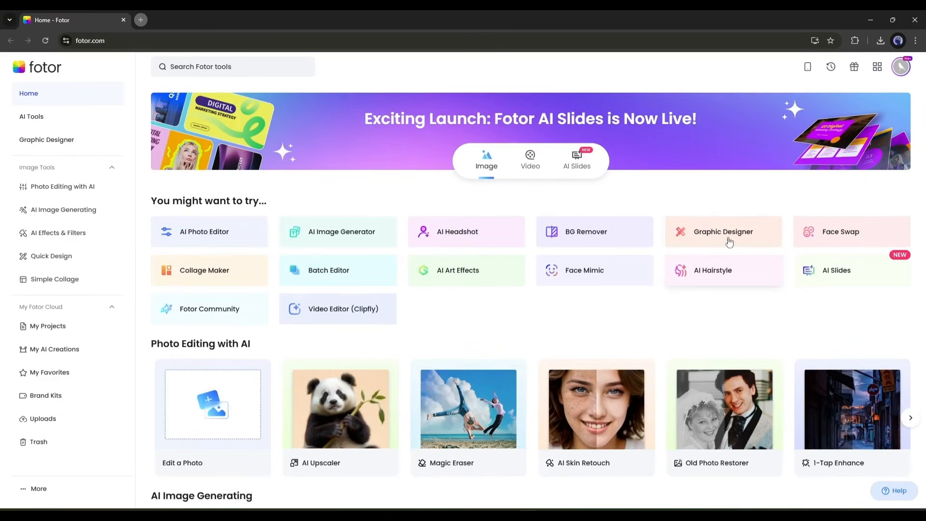
scroll(558, 237, down, 6)
scroll(496, 236, down, 10)
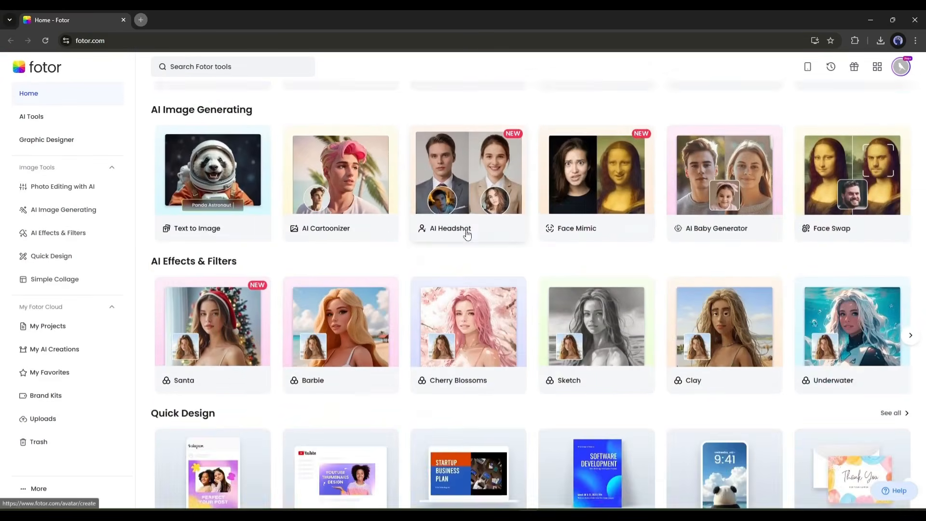
scroll(466, 234, down, 9)
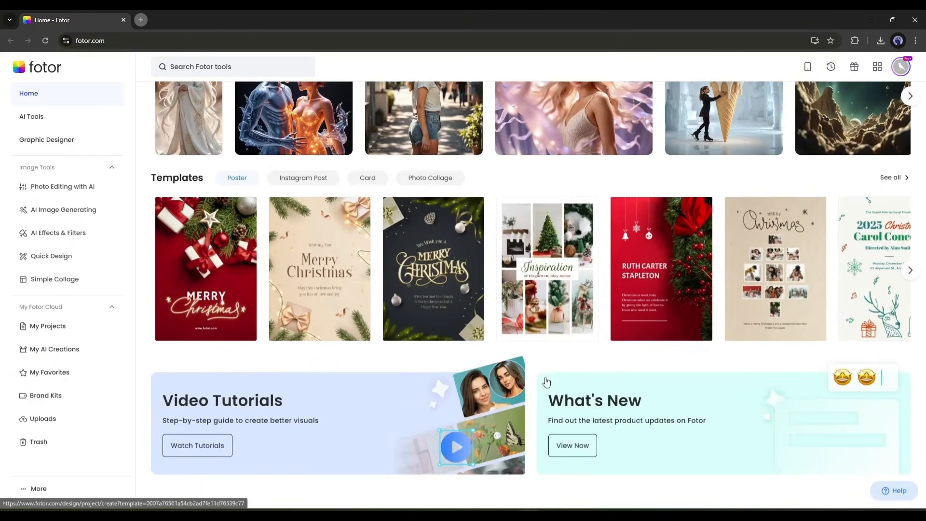
scroll(542, 381, up, 20)
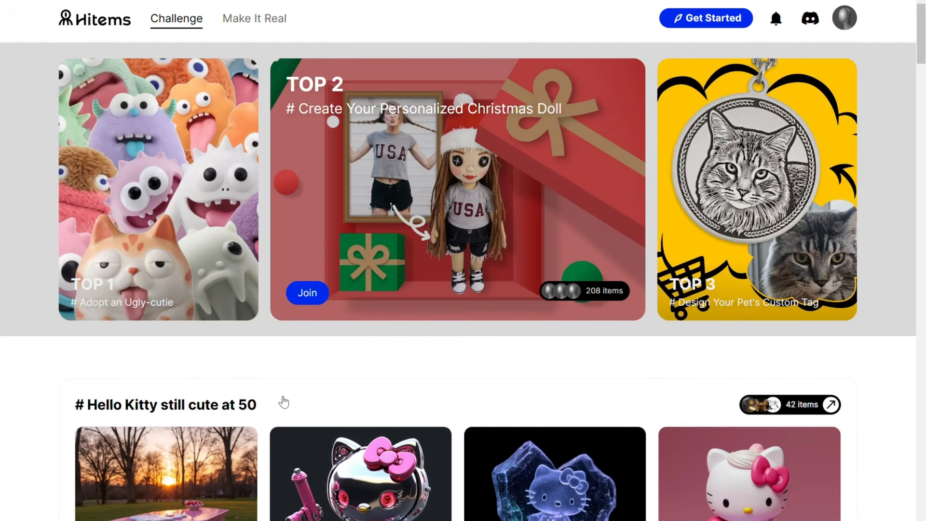
- Switch to Hitems, look through the challenge galleries and open the design generator
scroll(280, 400, down, 20)
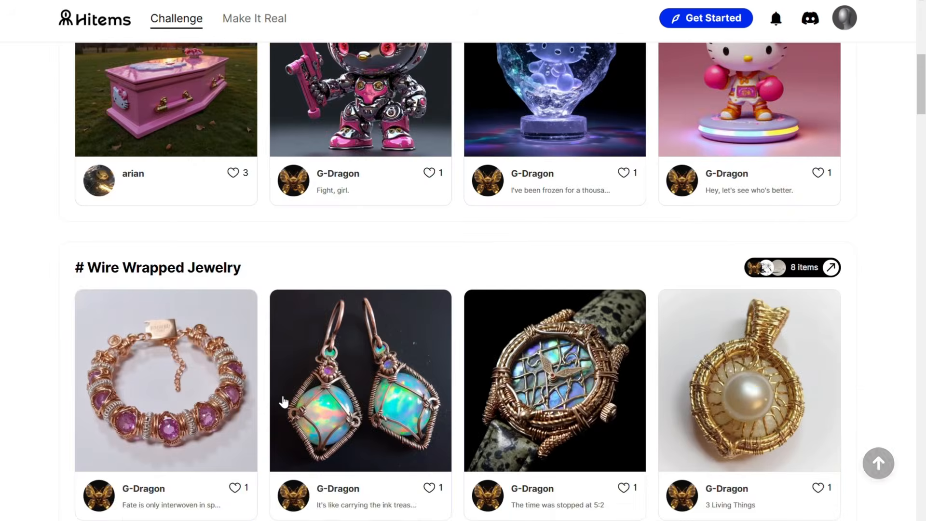
scroll(284, 402, down, 20)
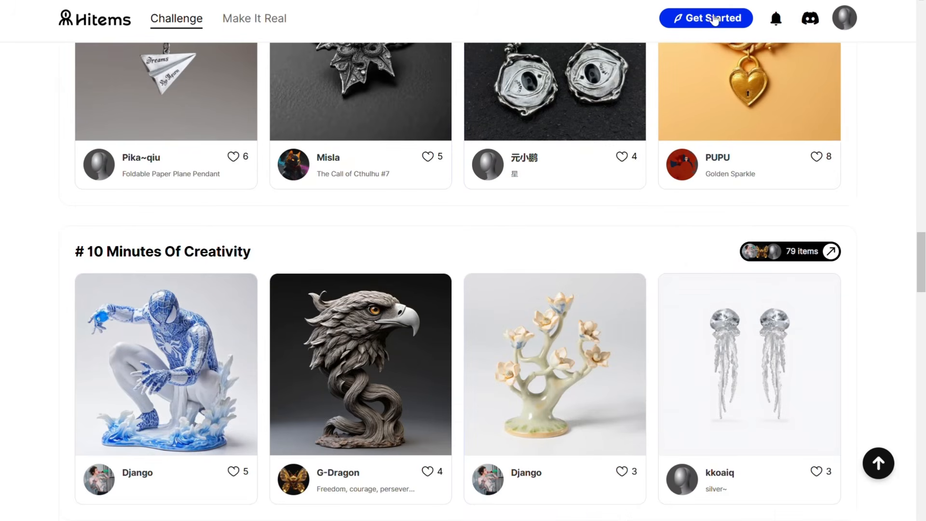
click(716, 19)
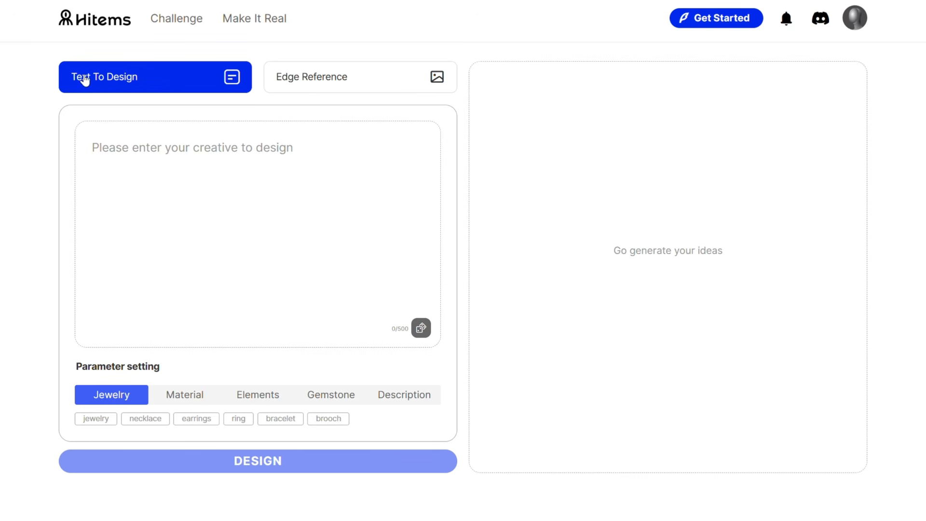
- Check the Edge Reference mode, return to Text To Design and fill the prompt with a random template
click(314, 82)
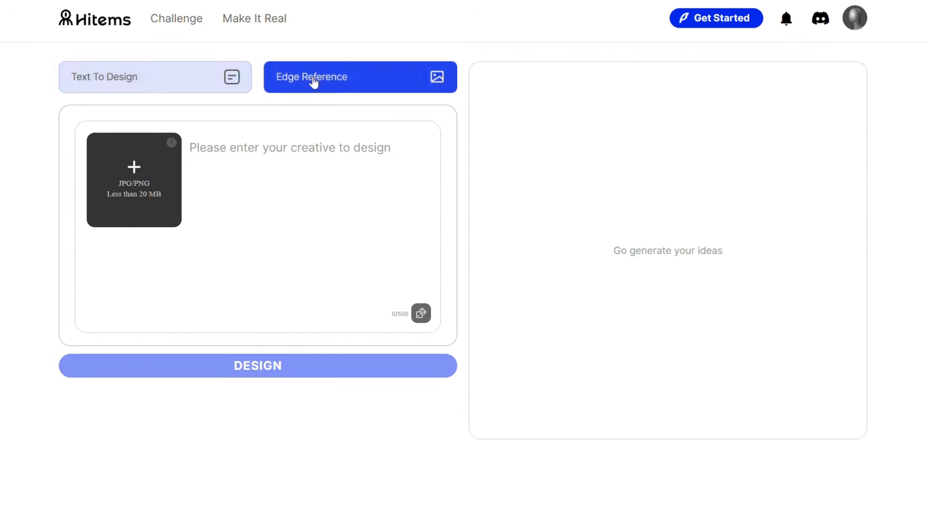
click(139, 77)
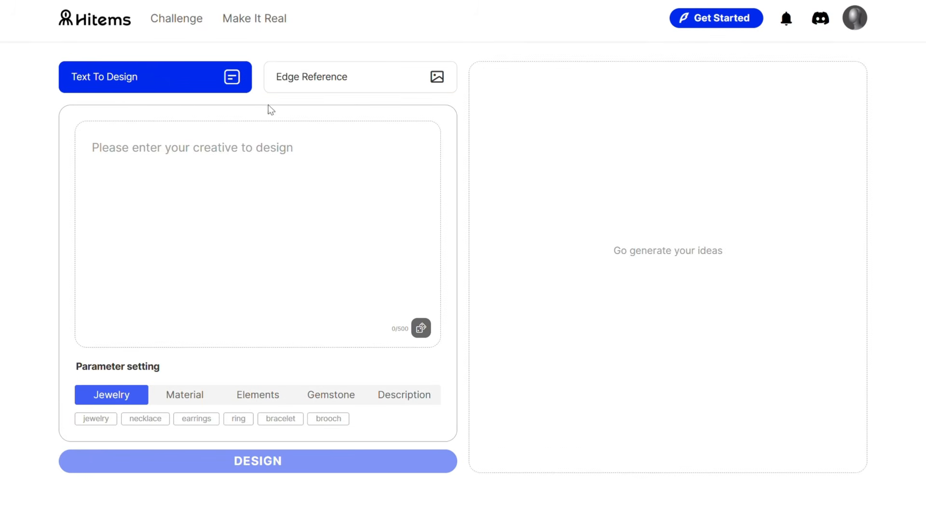
click(292, 142)
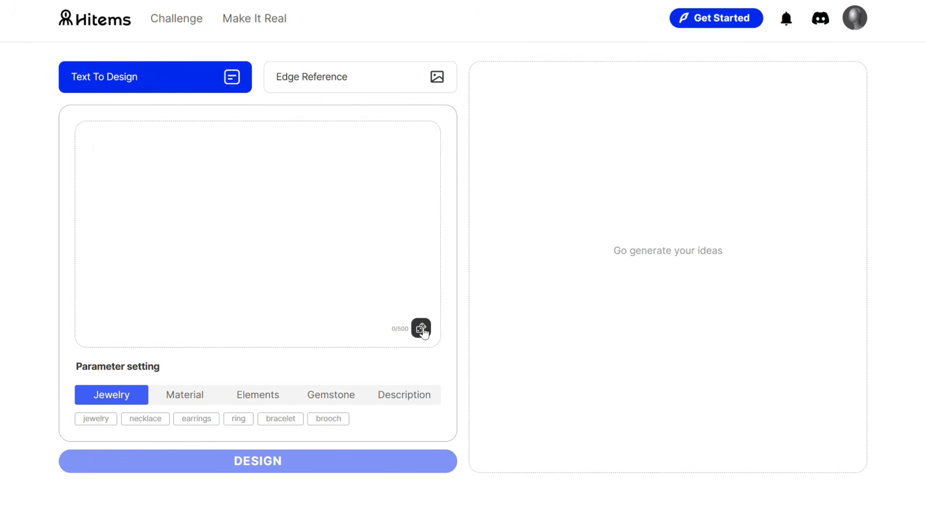
click(421, 328)
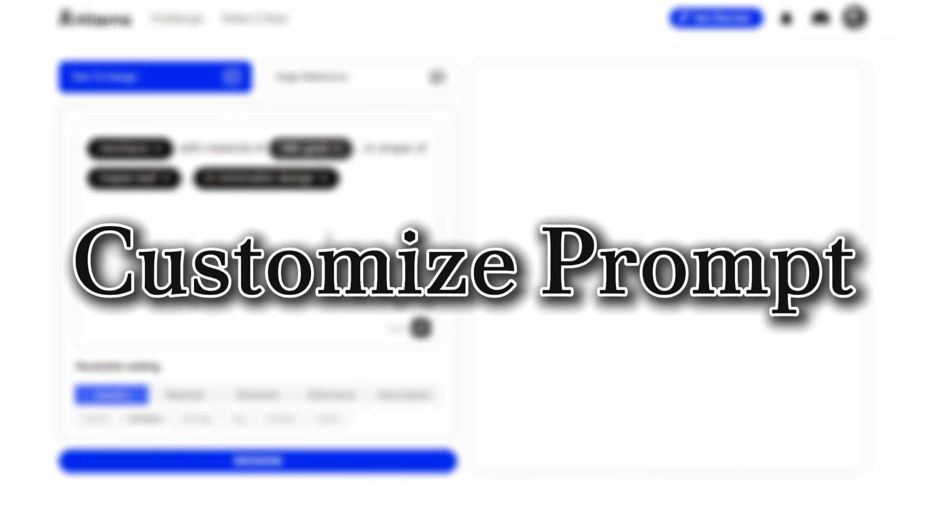
- Customize the prompt to a ring of 18K gold in the shape of a maple leaf, with minimalist elegance
click(155, 150)
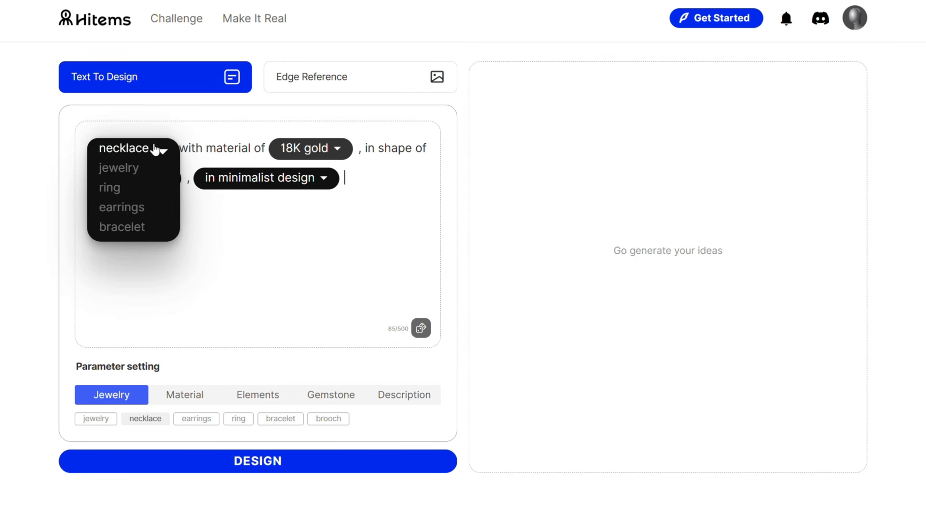
click(131, 193)
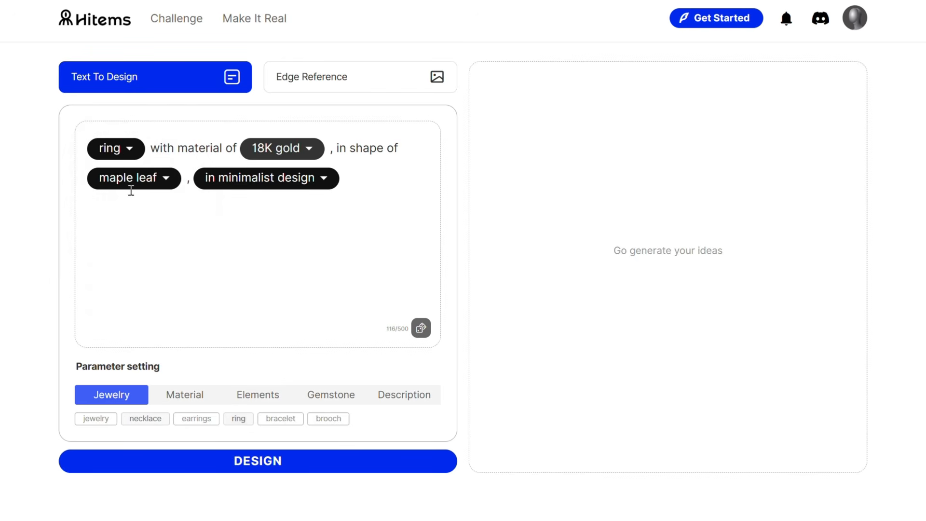
click(297, 156)
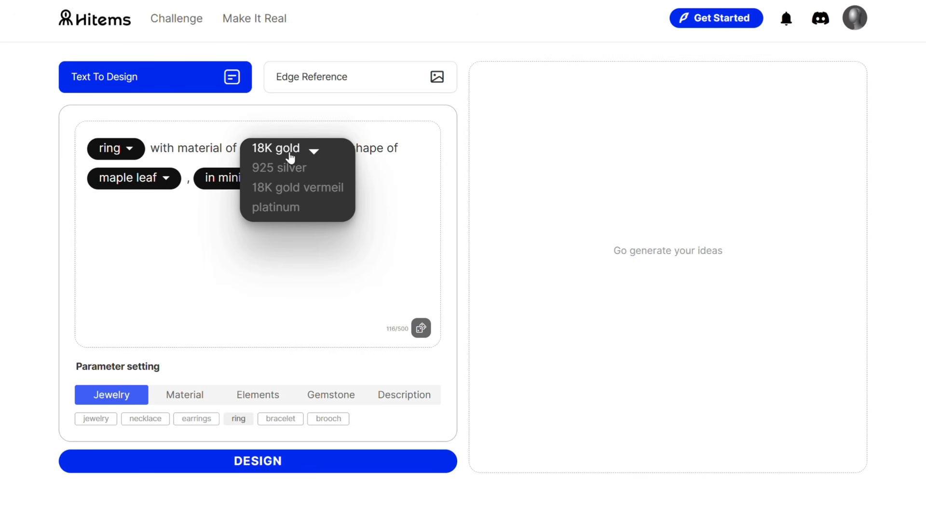
click(160, 187)
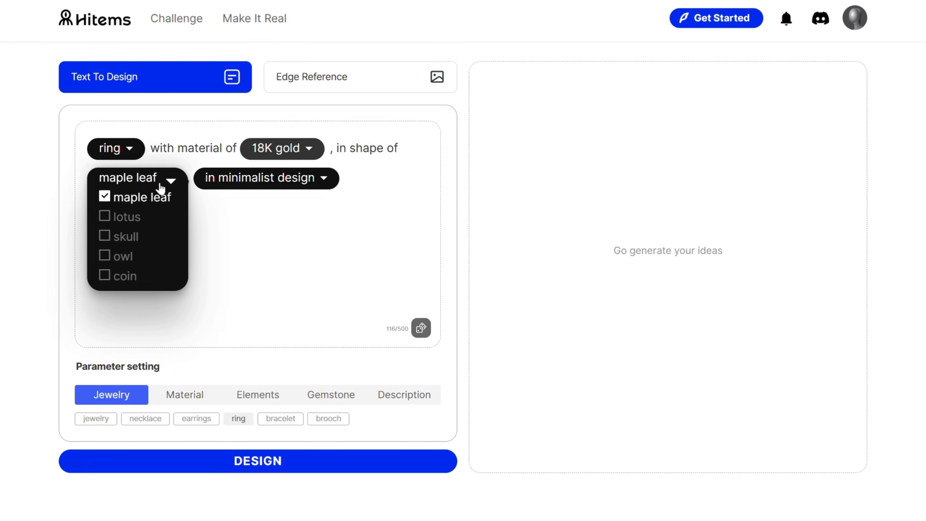
click(240, 182)
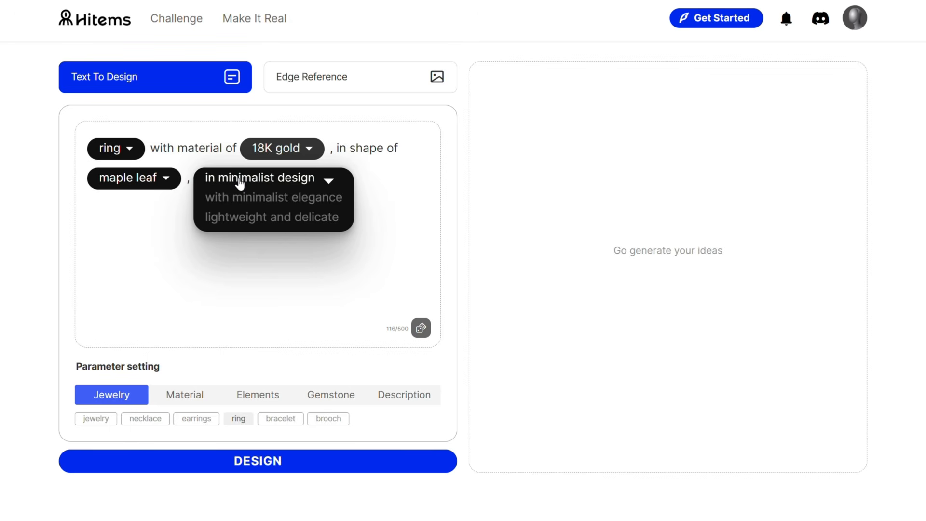
click(249, 203)
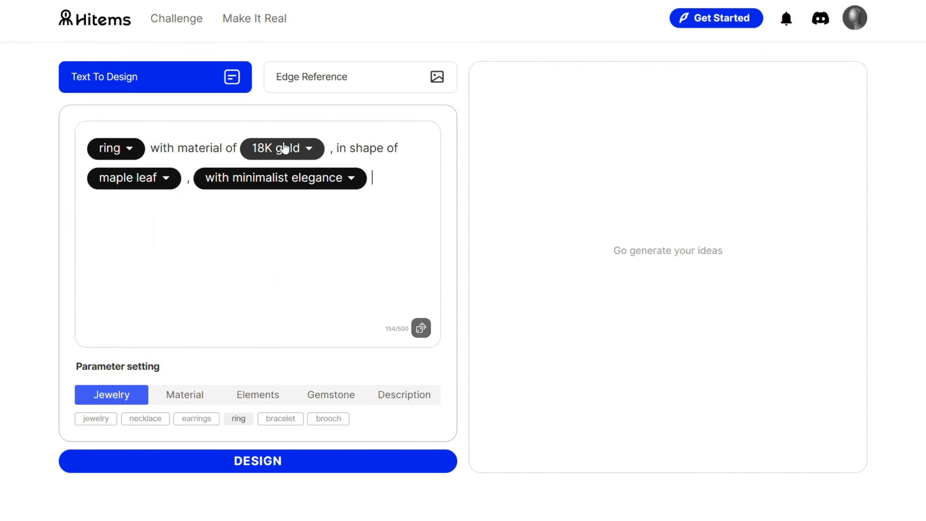
- Review the prompt's gemstone and description parameters and generate the ring designs
mouse_move(245, 183)
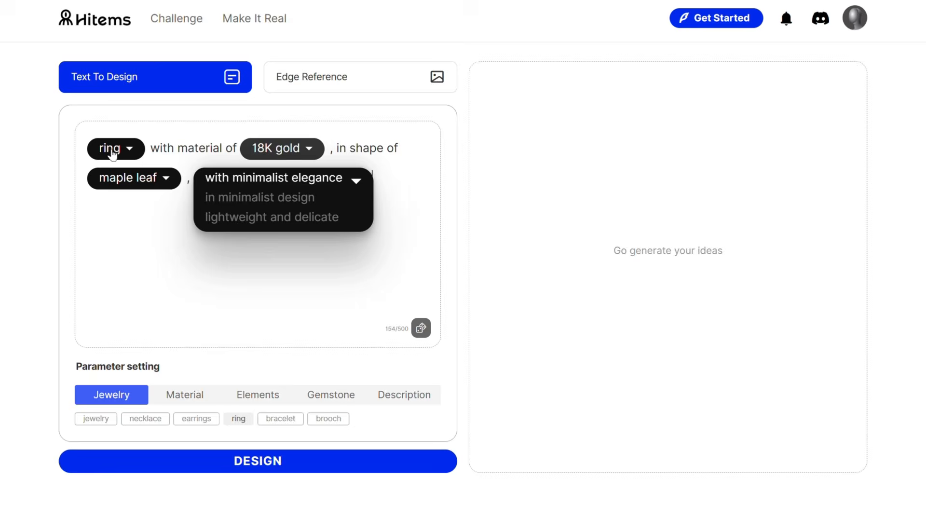
mouse_move(112, 154)
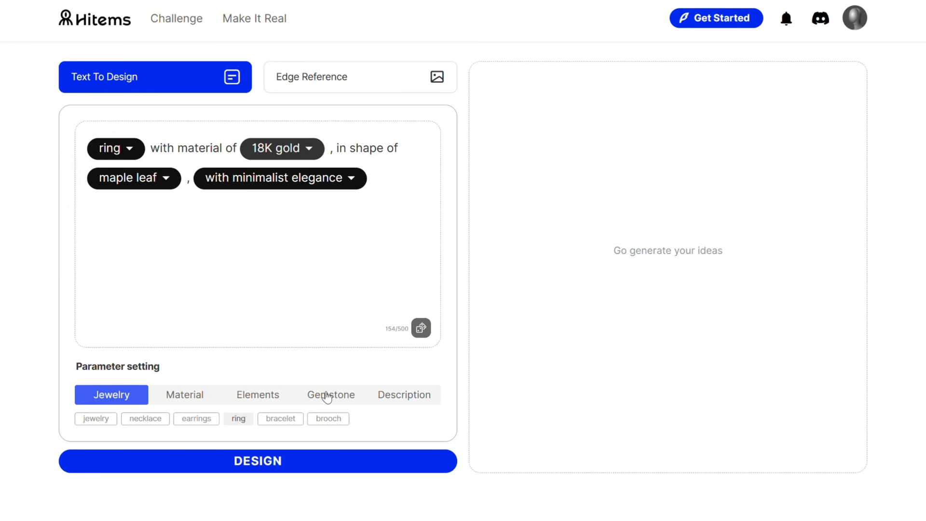
click(328, 398)
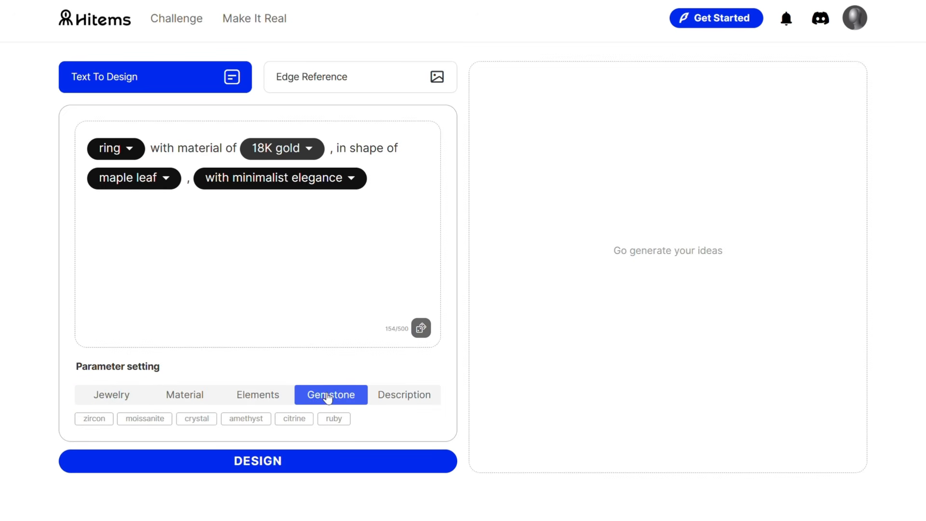
click(396, 403)
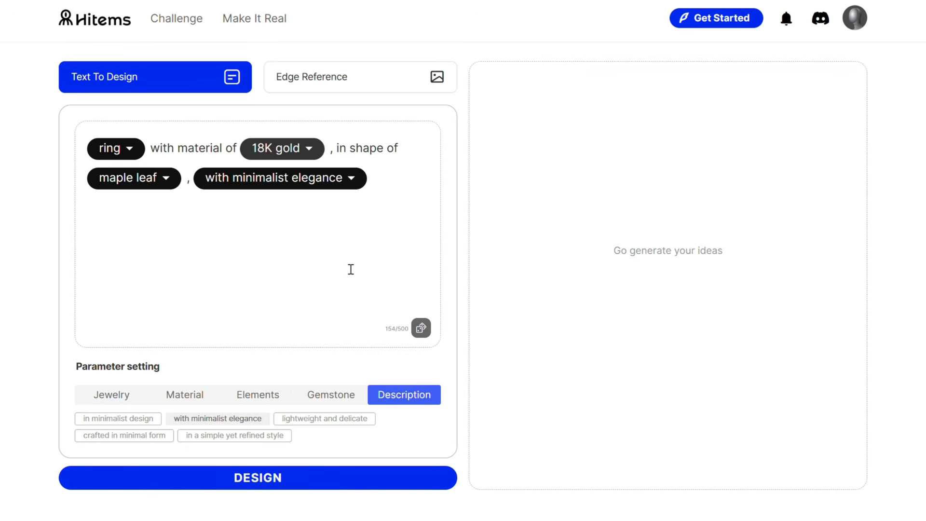
click(273, 488)
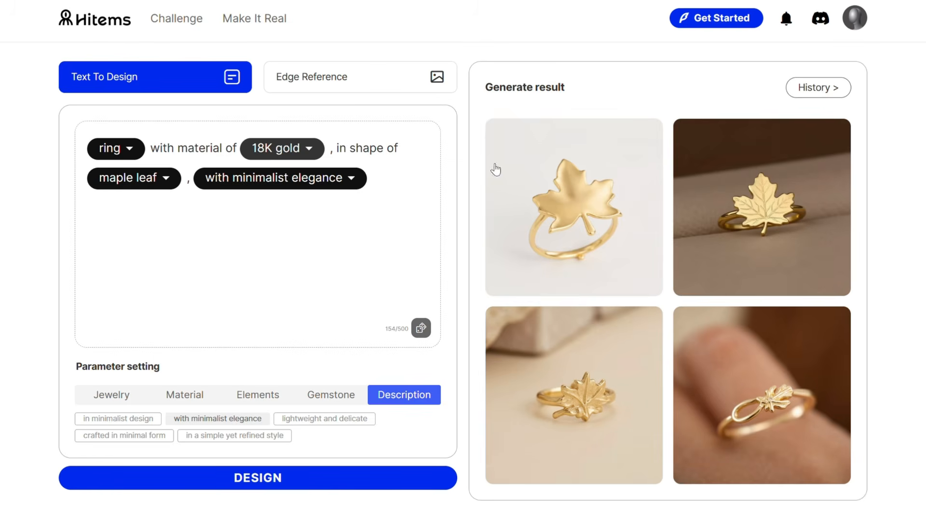
- Inspect the first three generated maple leaf ring images one by one at enlarged size
click(652, 219)
click(895, 33)
click(766, 208)
click(897, 32)
click(598, 413)
click(895, 24)
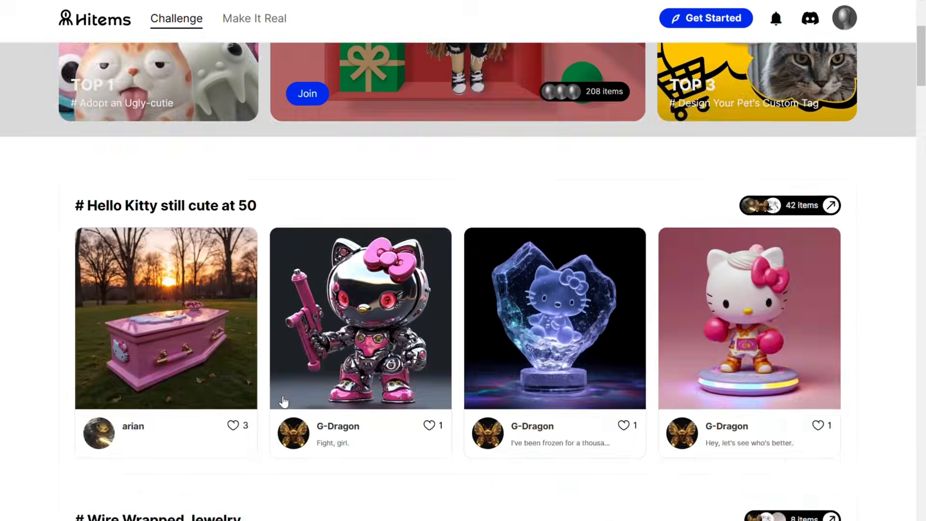
scroll(282, 401, down, 20)
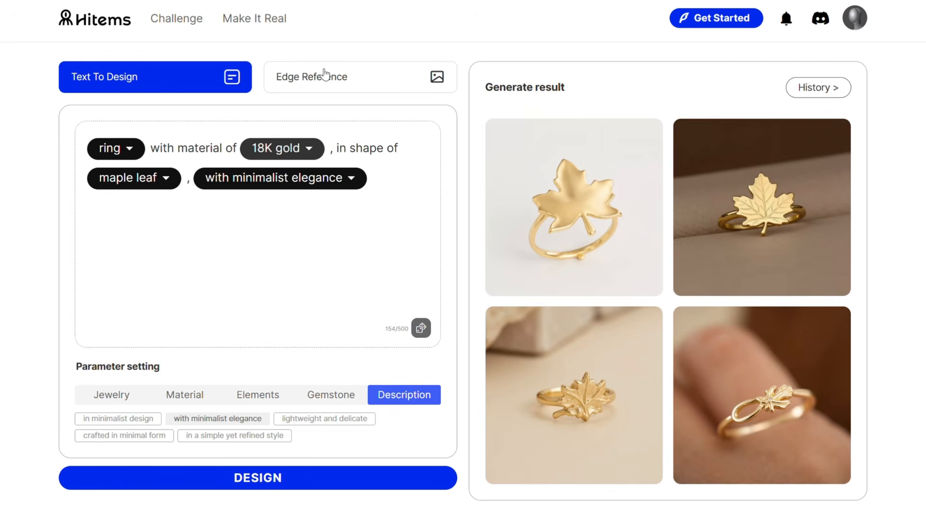
- Check the Edge Reference mode, then open the Make It Real page and read its statement on delivery solutions
click(323, 75)
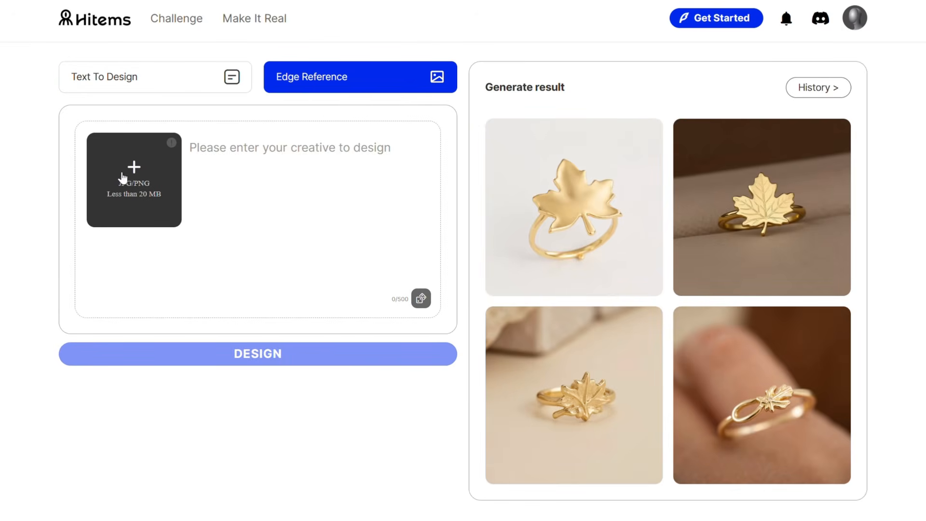
click(277, 349)
click(250, 19)
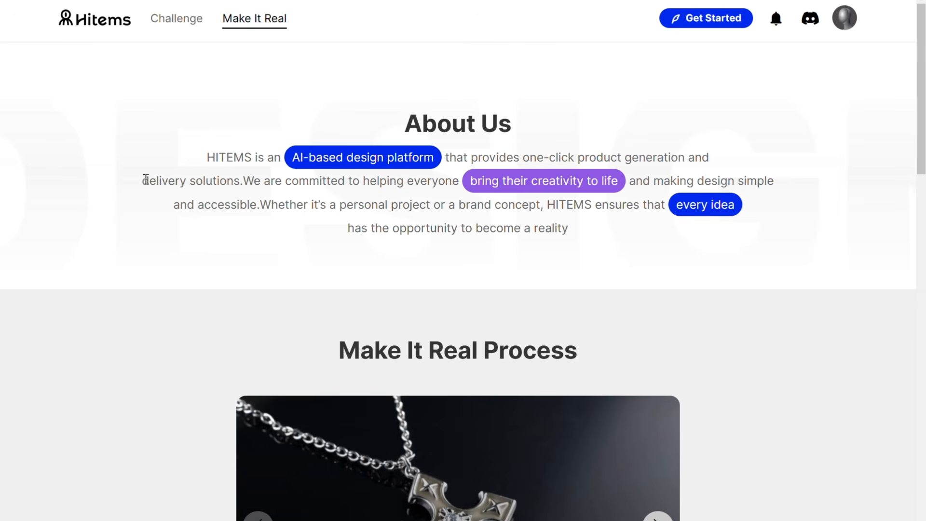
drag(145, 180, 245, 183)
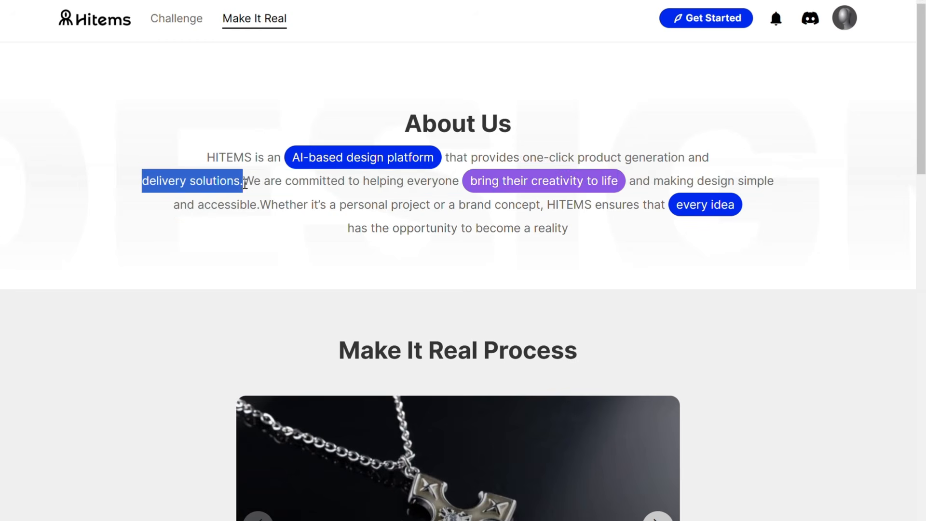
- Open the first maple leaf ring from the account's creation history and download its image
click(841, 27)
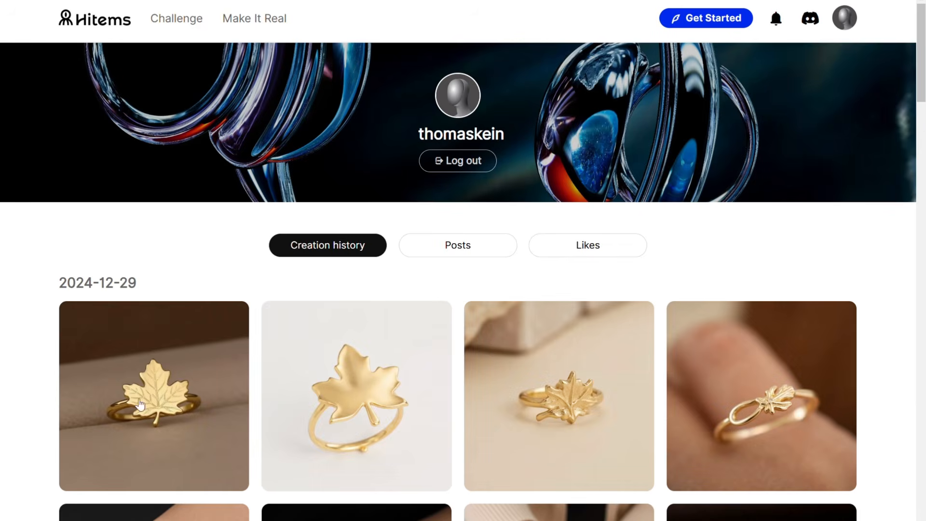
click(136, 421)
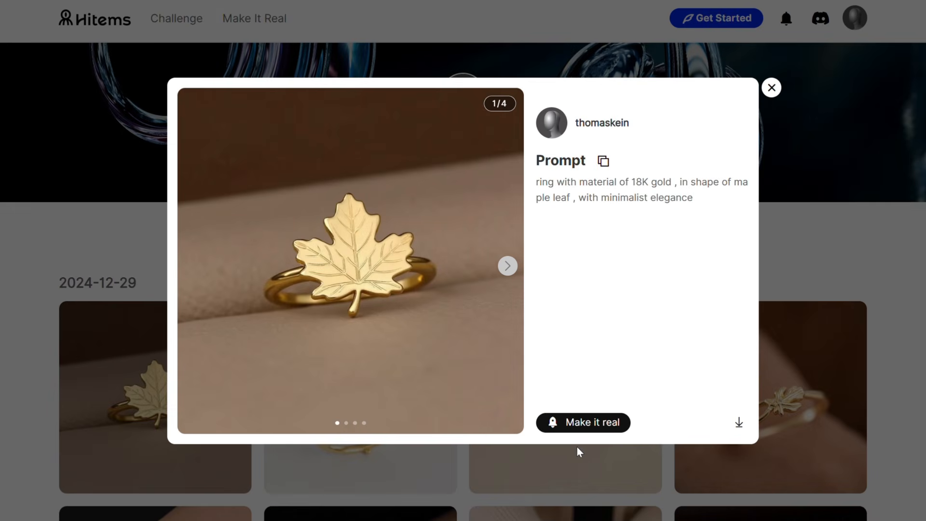
click(742, 423)
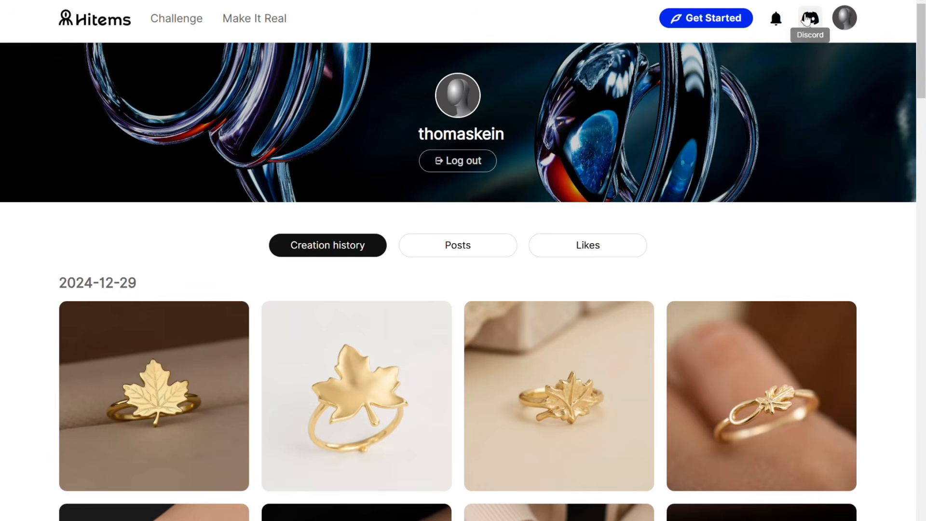
- Join the HITEMS Discord server and read the custom order instructions in the customization-ticket channel
click(807, 20)
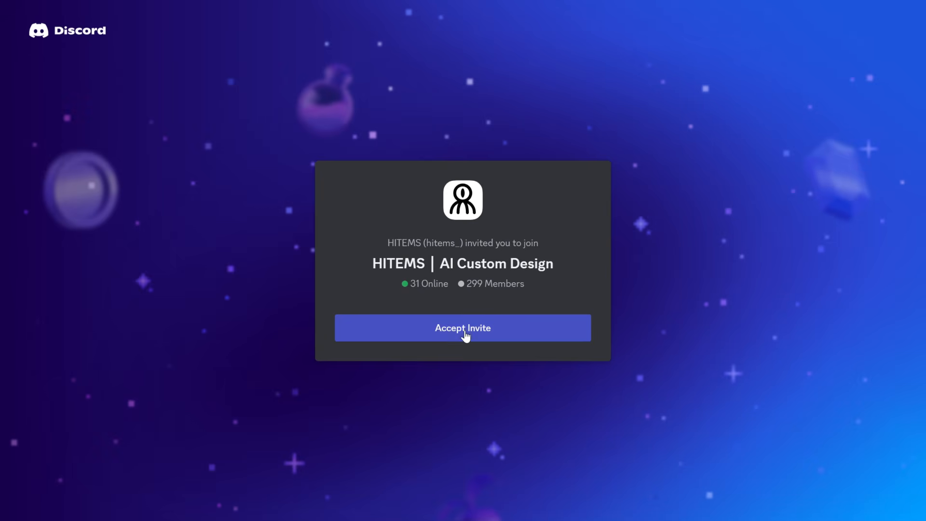
click(464, 330)
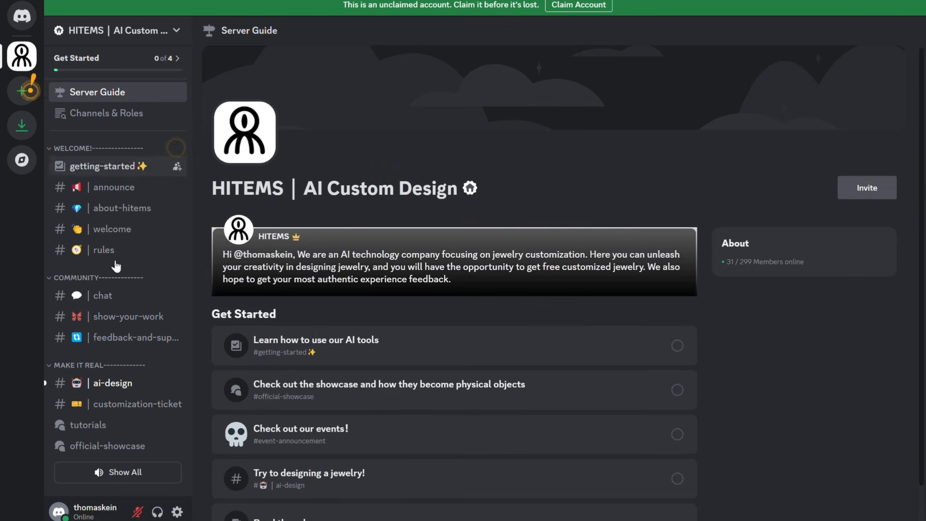
click(119, 405)
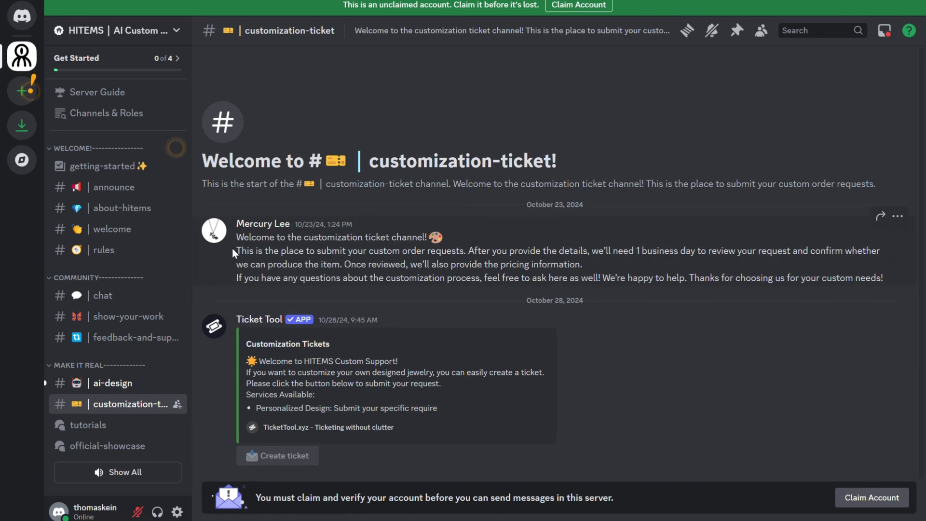
drag(234, 252, 884, 279)
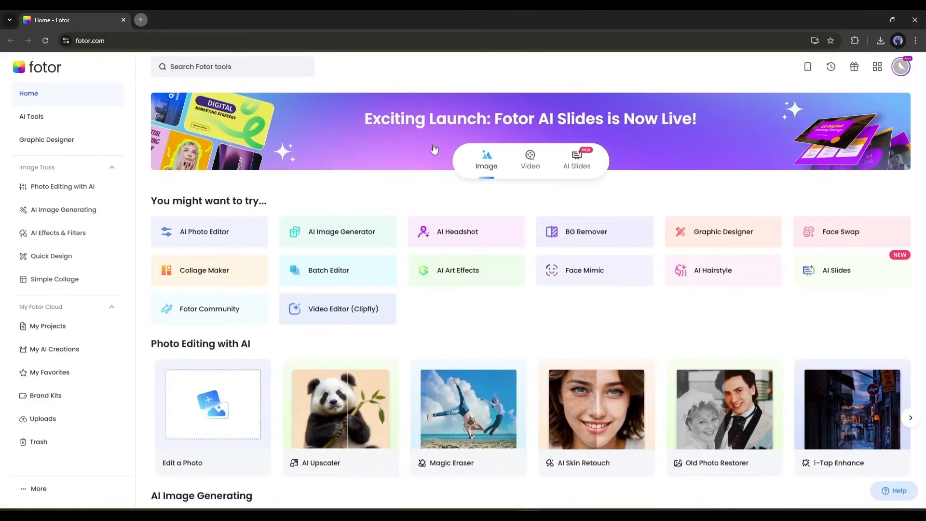
- Switch to Fotor's home page and open the AI Image Generator
scroll(501, 260, down, 1)
scroll(500, 260, up, 1)
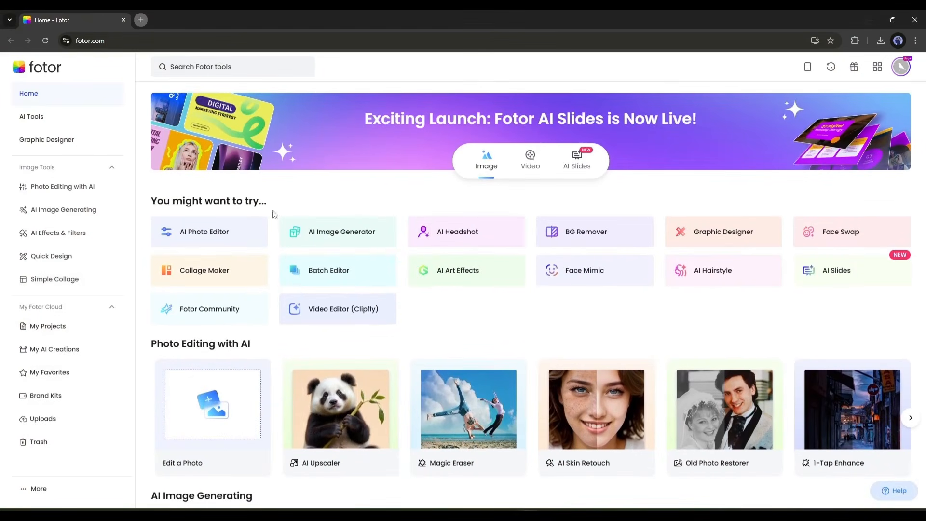
click(332, 240)
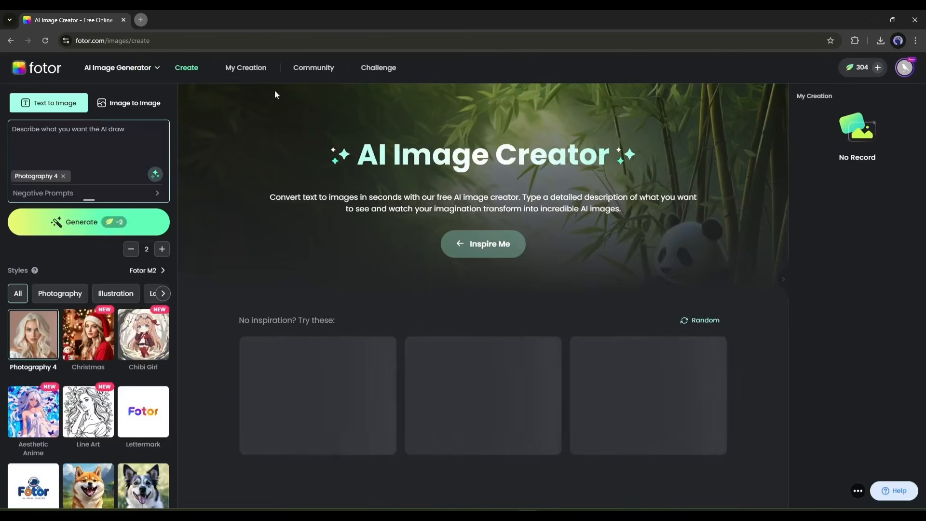
- Fill the text-to-image prompt with a random suggestion, swap it for another one and dismiss the daily credits notice
click(155, 174)
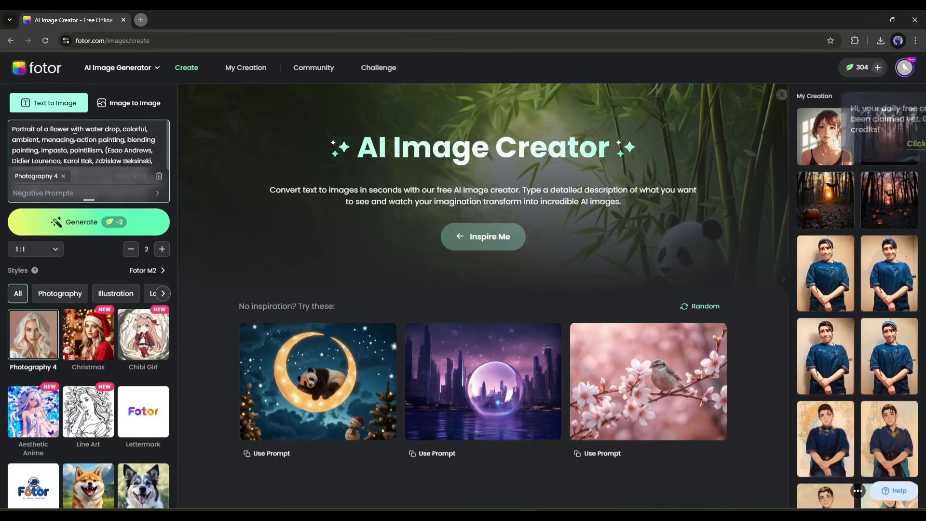
scroll(86, 141, down, 3)
scroll(81, 141, down, 1)
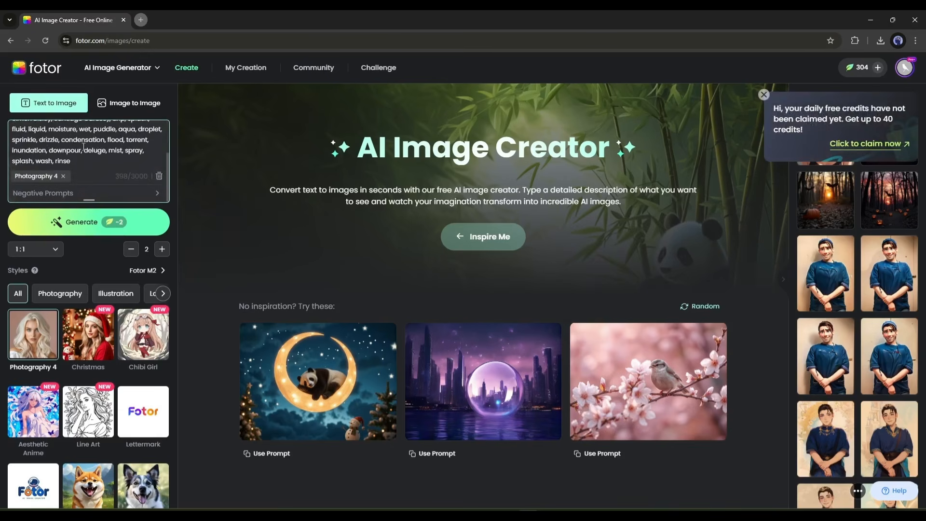
click(151, 175)
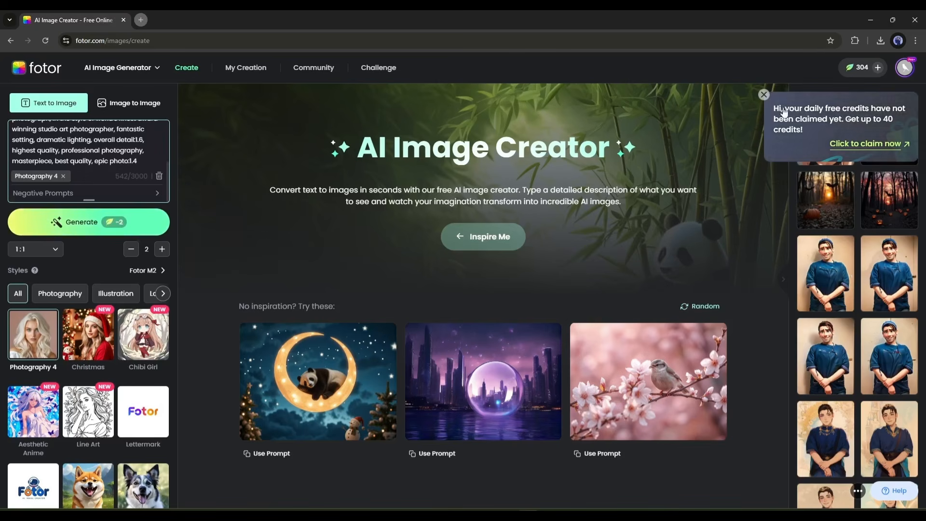
click(764, 94)
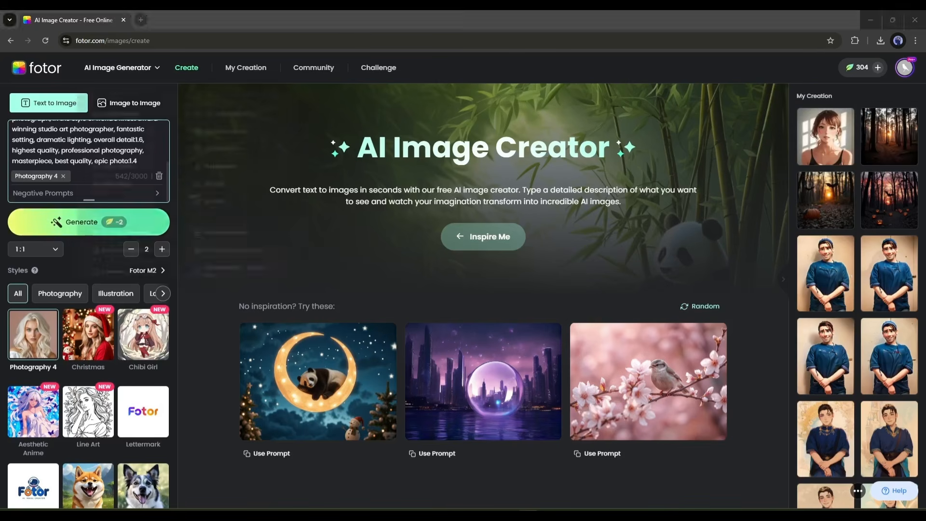
- Set the image aspect ratio to 16:9 and look through the full list of styles
click(49, 251)
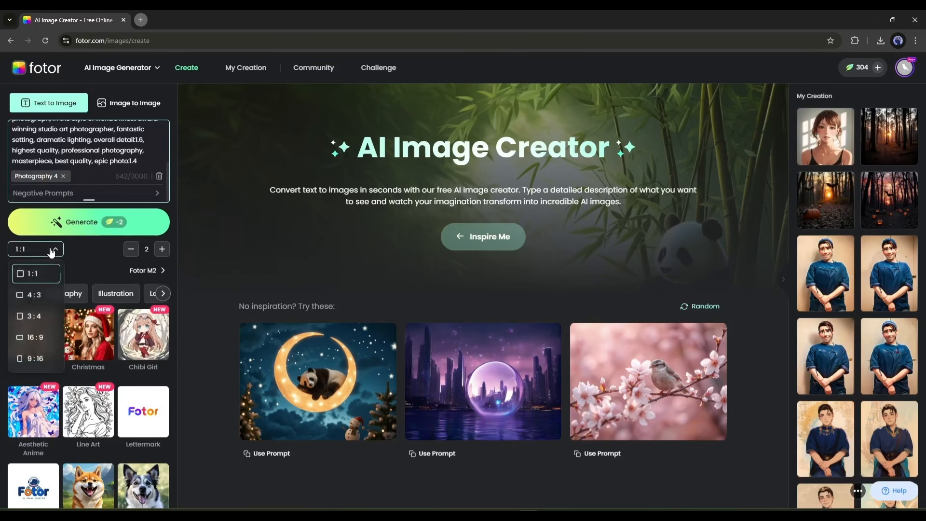
click(42, 339)
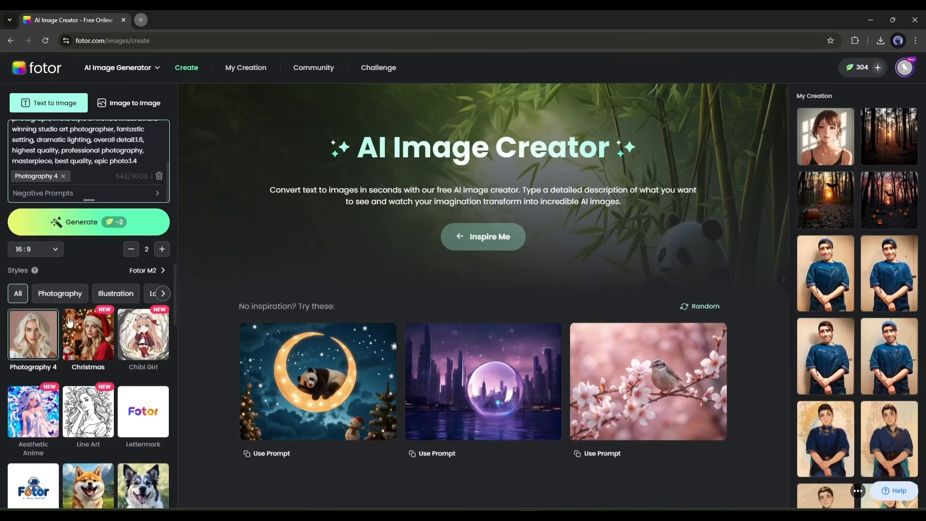
scroll(75, 329, down, 5)
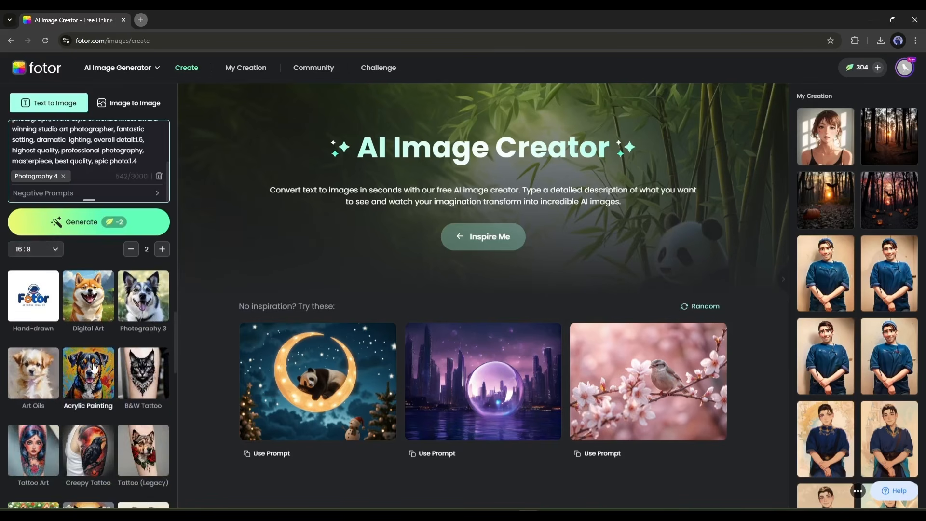
scroll(98, 385, down, 3)
scroll(97, 378, up, 10)
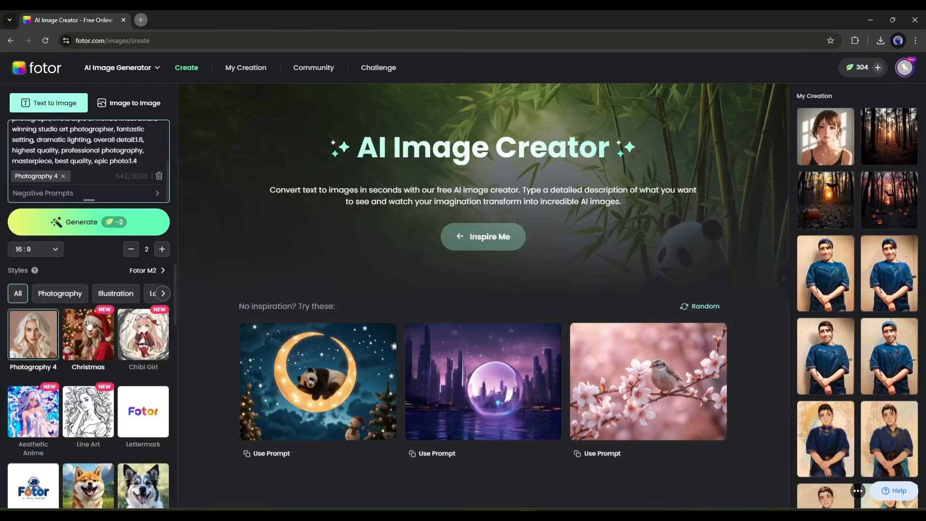
- Look through the style categories from Photography to Graphic and return to all styles
click(77, 296)
click(109, 298)
click(143, 297)
click(140, 297)
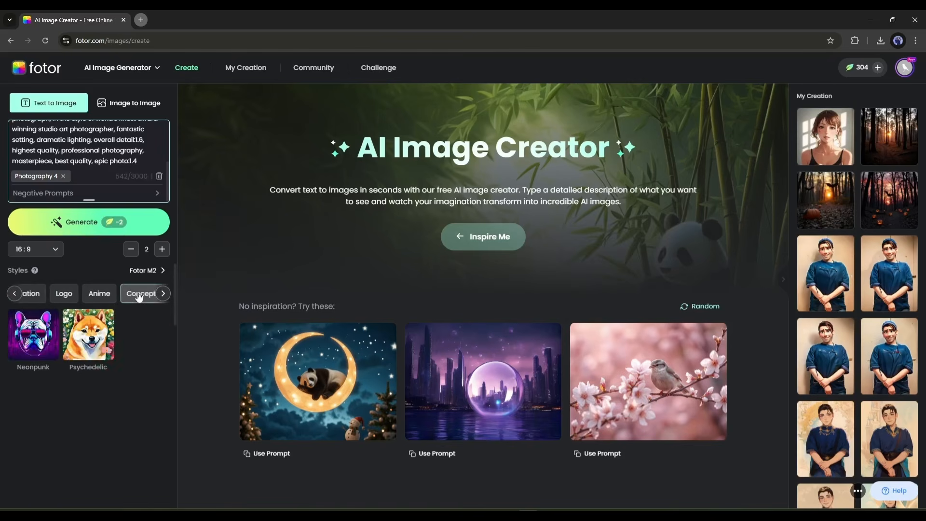
click(110, 297)
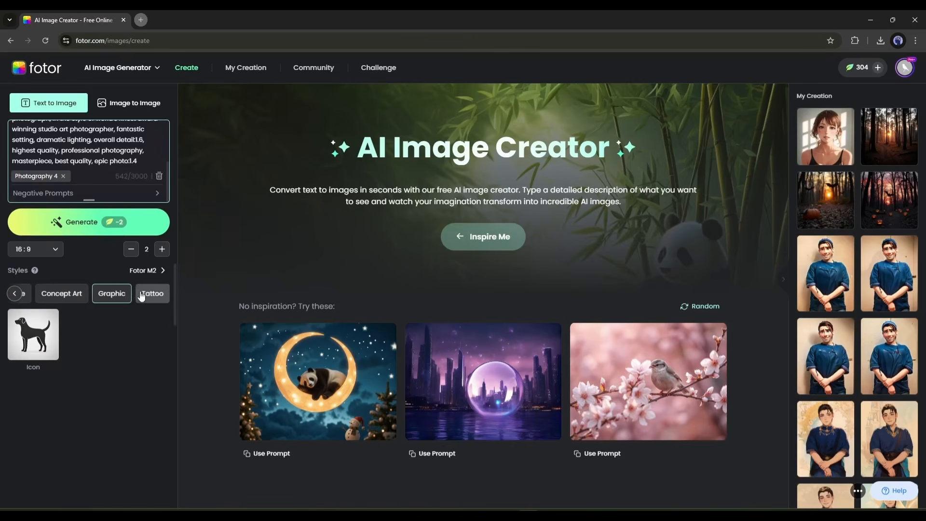
click(17, 295)
click(15, 293)
click(15, 293)
click(18, 293)
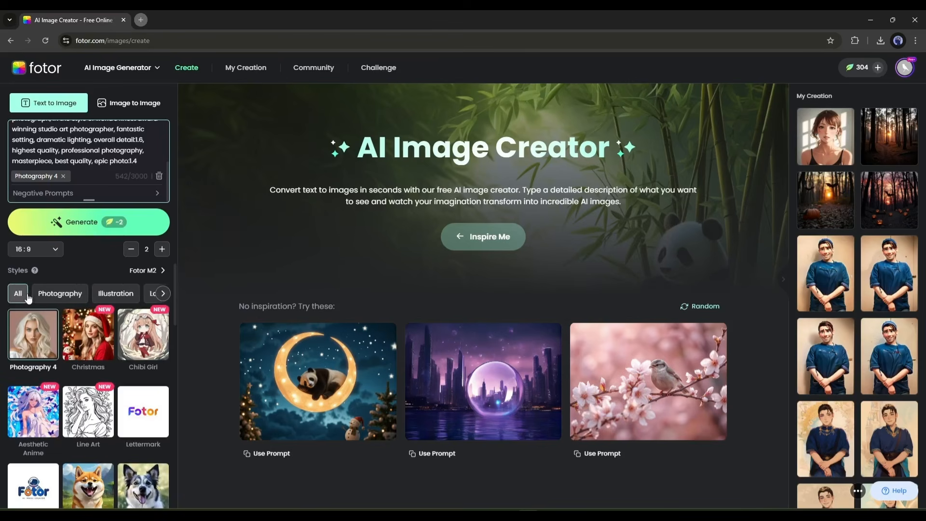
- Show the Photography styles, keep Photography 4 and generate two images from the prompt
click(60, 293)
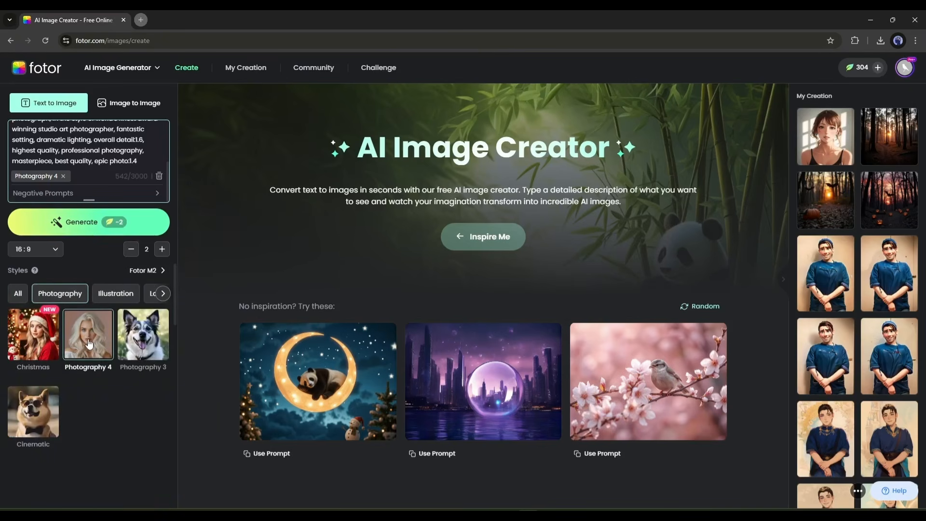
click(114, 234)
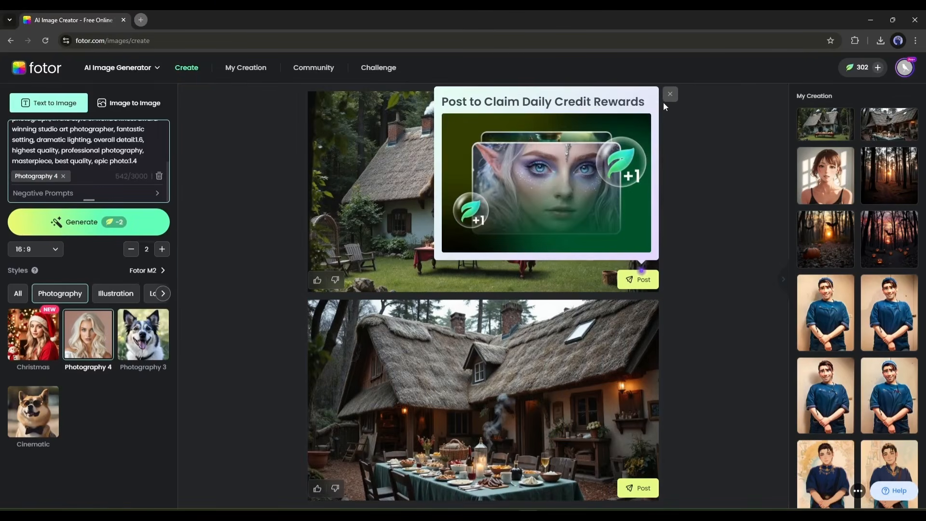
click(670, 94)
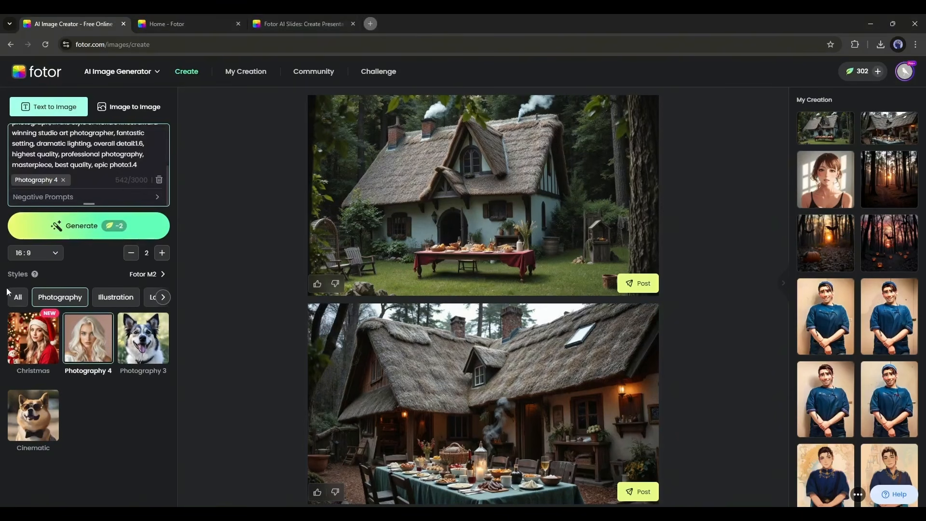
- Browse all styles and replace the prompt with an oil painting of a misty lake in Fiordland National Park, New Zealand
click(17, 294)
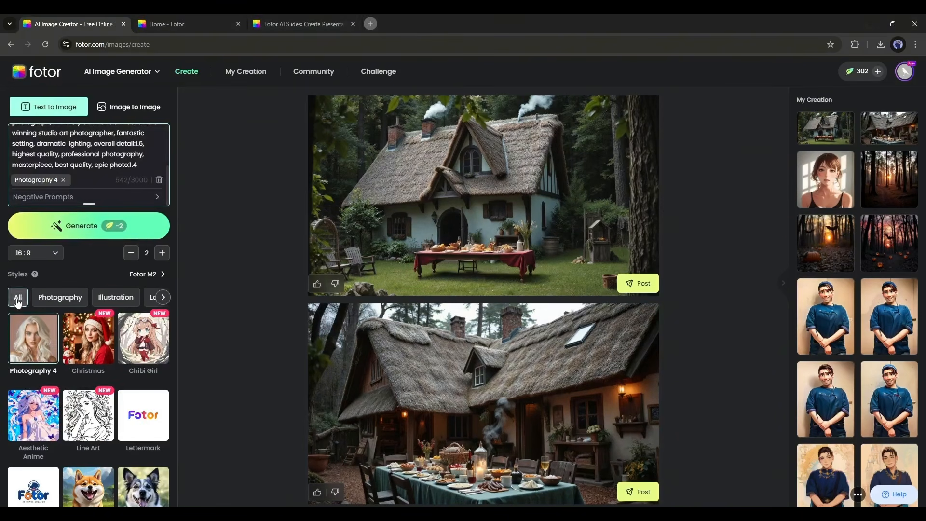
scroll(91, 366, down, 3)
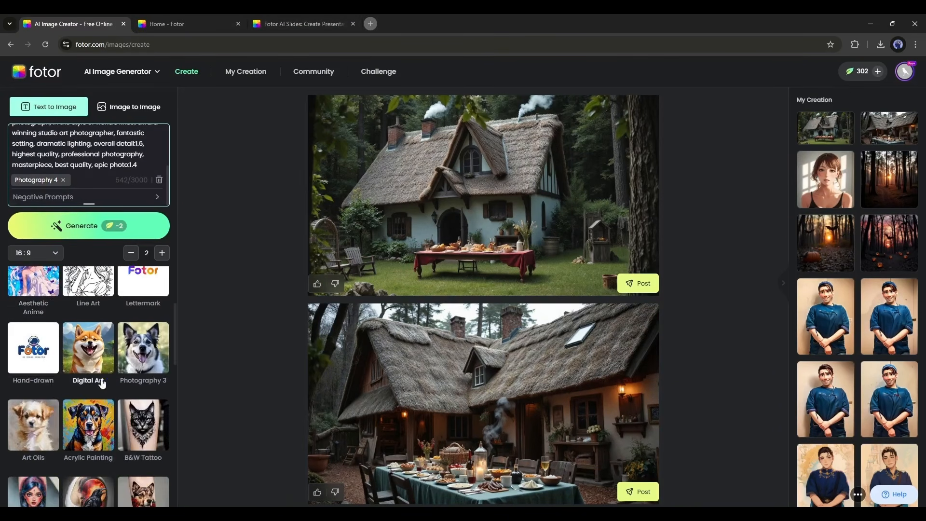
scroll(87, 381, down, 2)
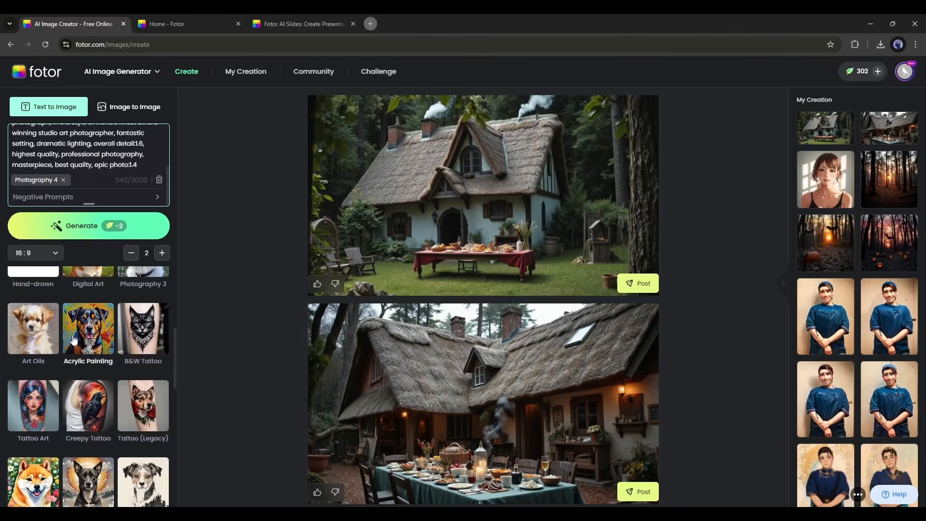
click(160, 180)
key(ctrl+v)
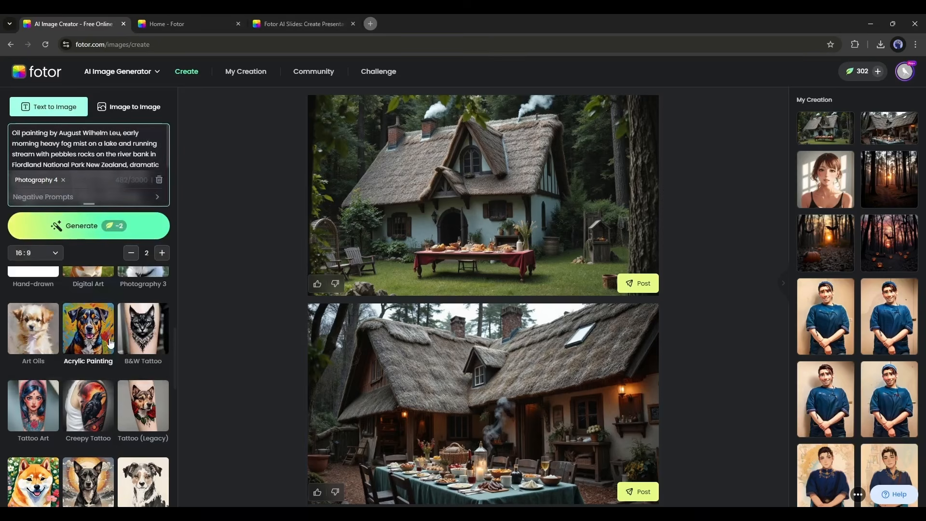
scroll(80, 369, up, 1)
scroll(80, 369, down, 2)
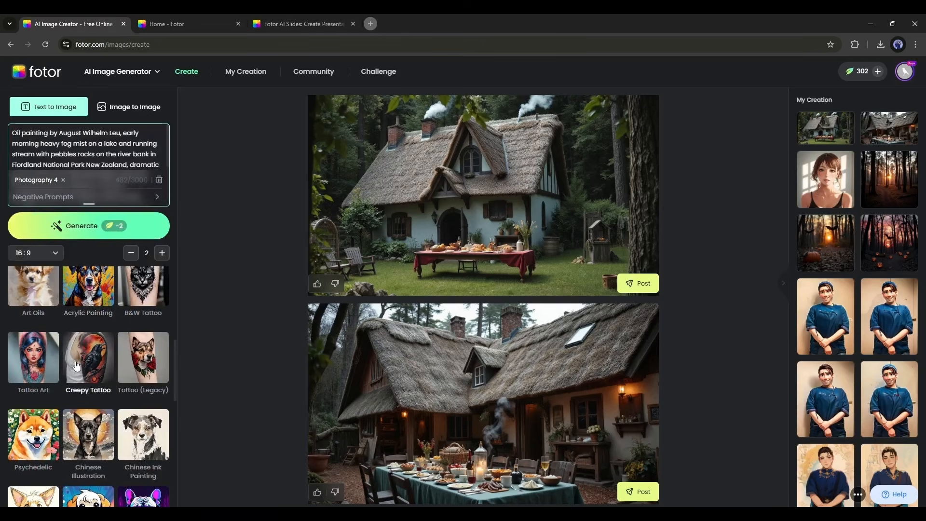
scroll(87, 386, down, 3)
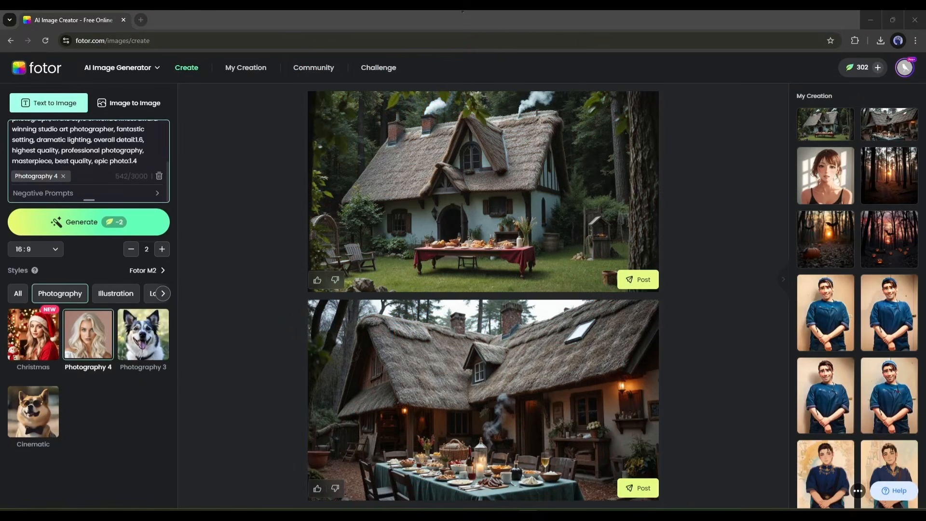
- Open the first generated cottage image, download it and dismiss the download confirmation
click(534, 224)
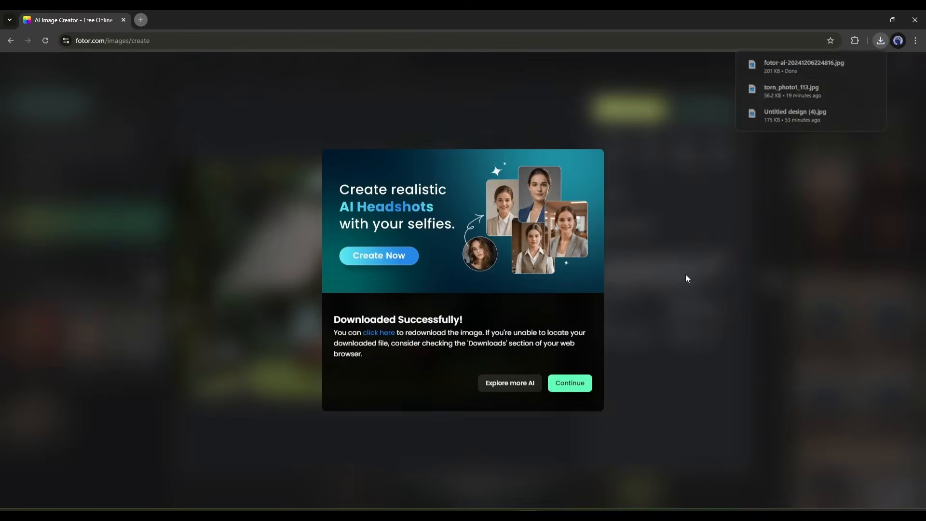
click(687, 278)
click(763, 95)
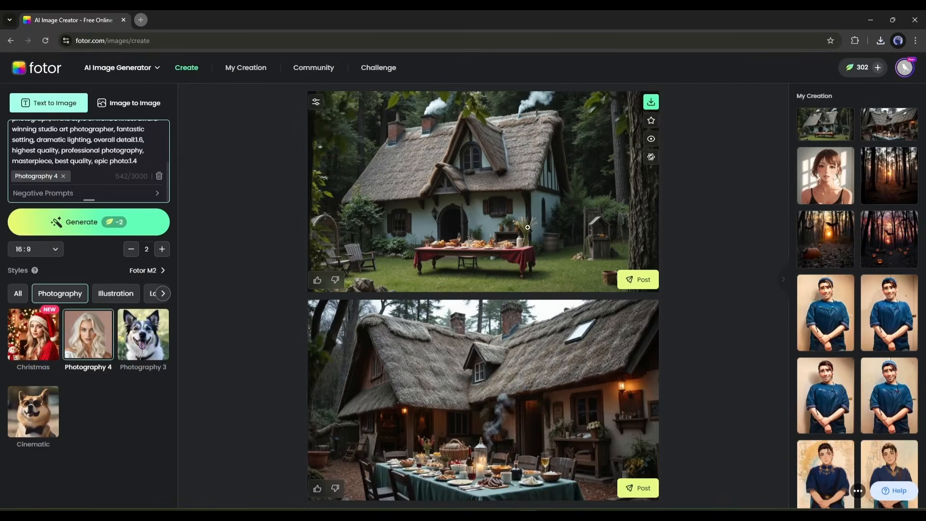
- Open the first generated cottage image, view its available editing options and close its details
click(565, 192)
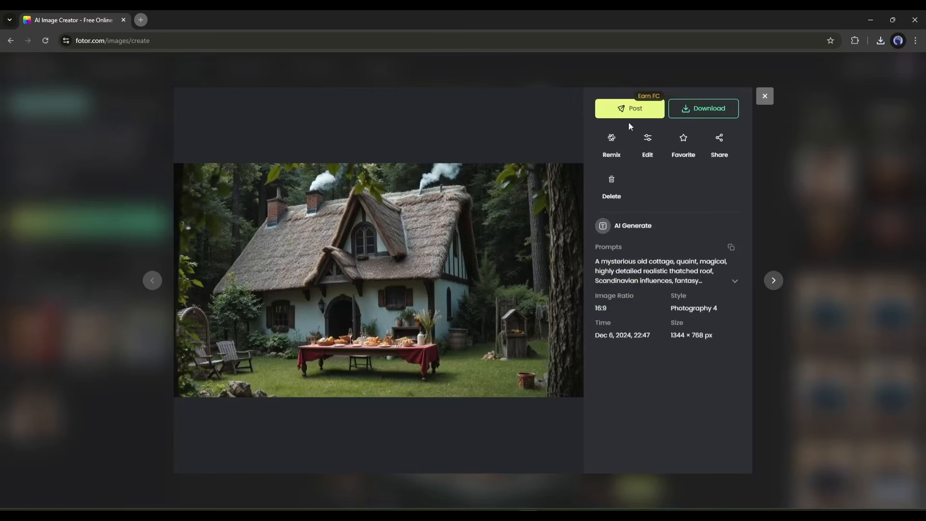
click(648, 141)
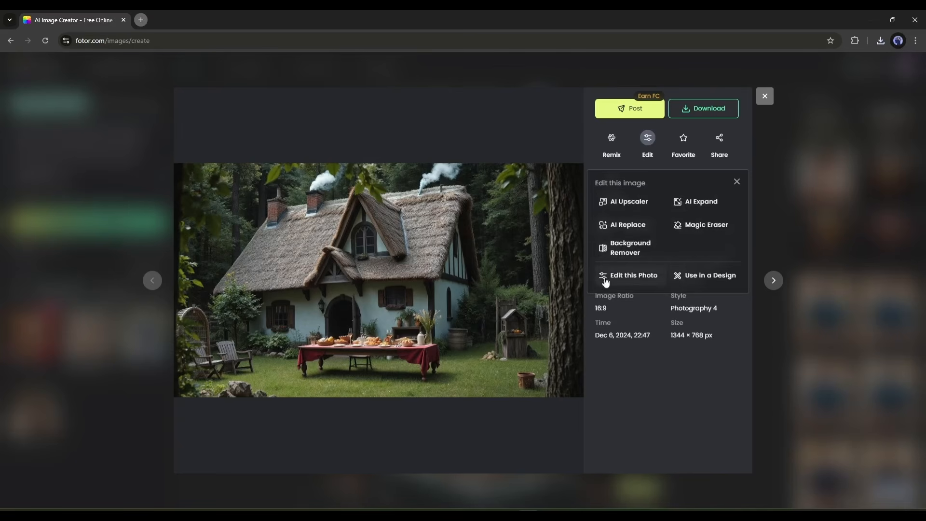
click(764, 97)
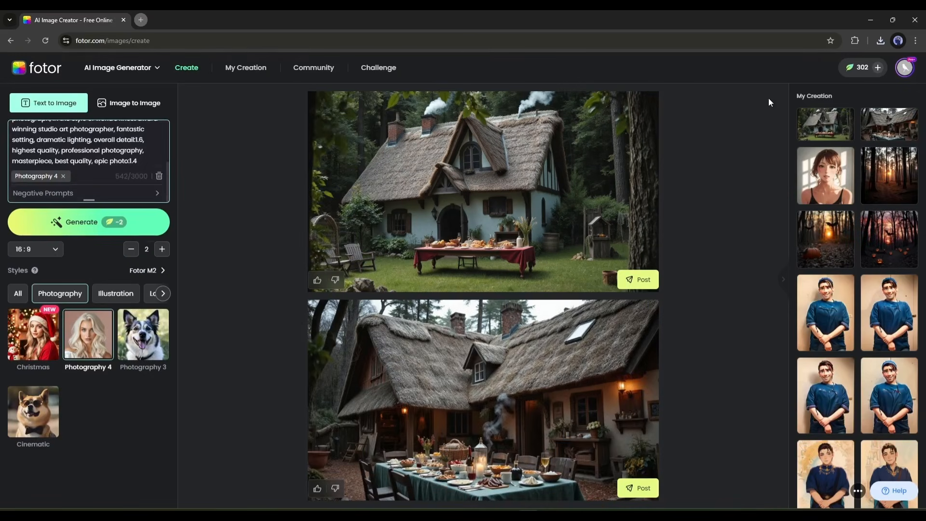
- Open the AI Photo Editor from the list of image tools
mouse_move(131, 70)
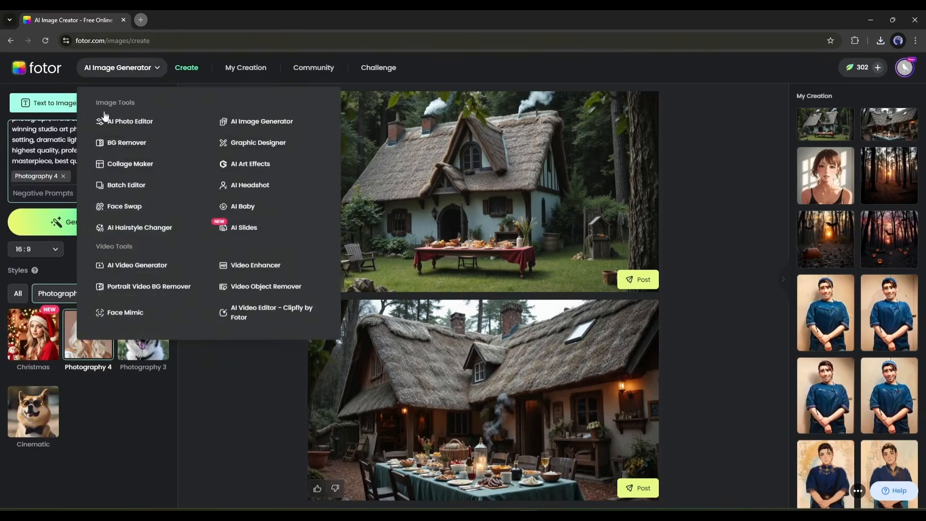
click(145, 121)
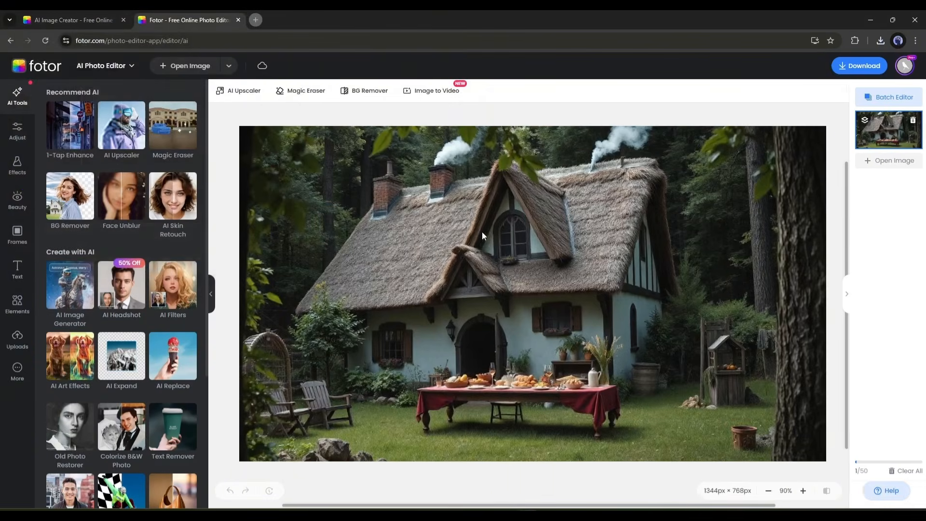
scroll(223, 116, down, 1)
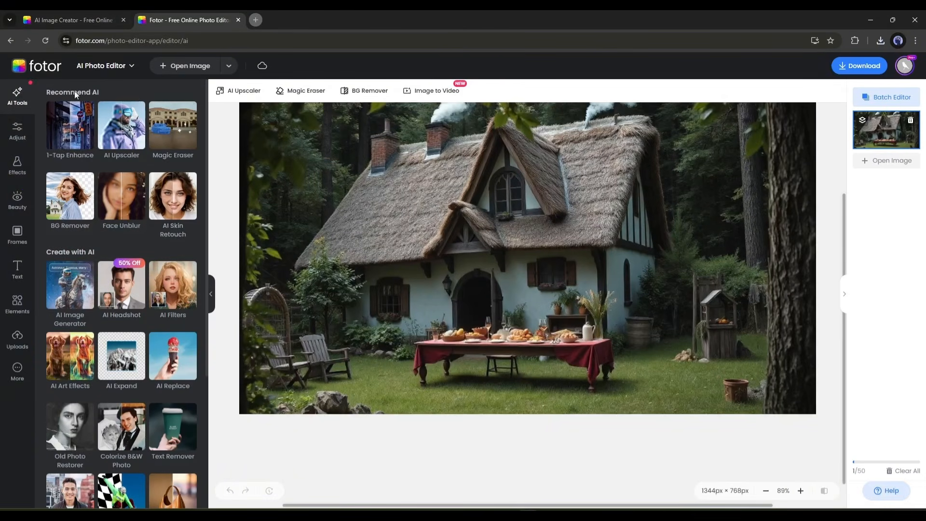
- Enhance the cottage image with 1-Tap Enhance and repeatedly compare it with the original
click(79, 128)
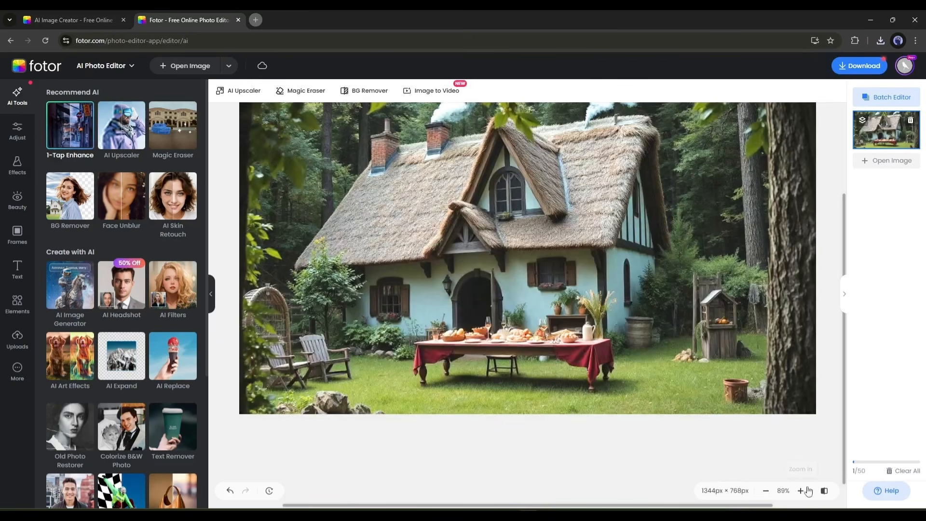
click(824, 491)
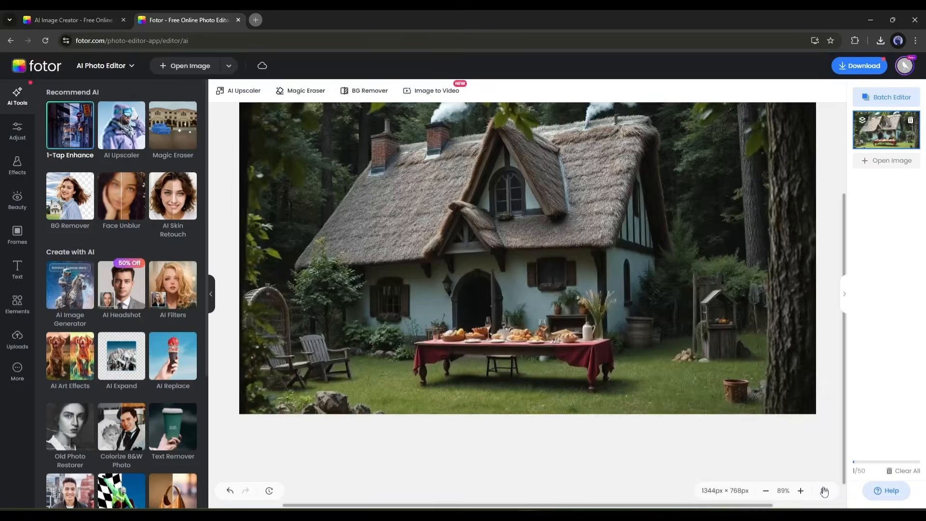
click(825, 491)
click(824, 491)
click(825, 491)
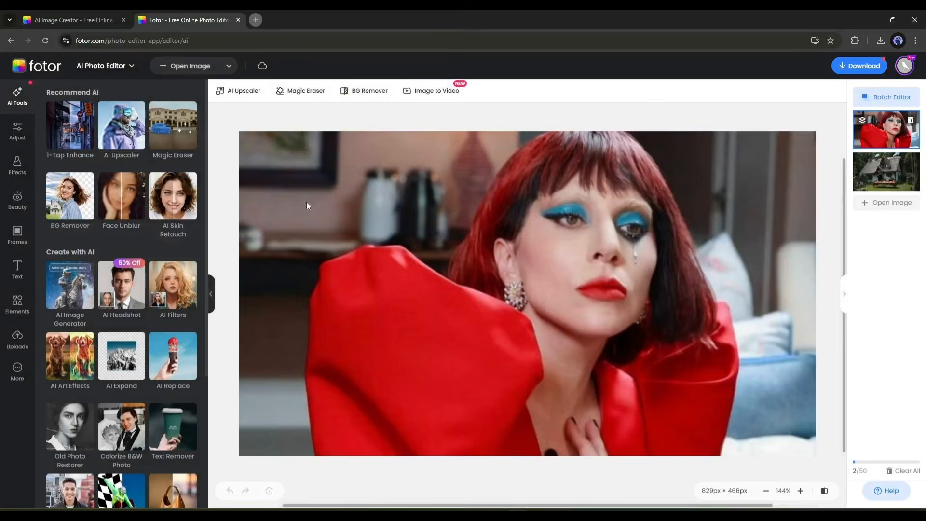
- Upscale the portrait of the woman in red 2× with AI Upscaler, then download and apply the result
click(122, 126)
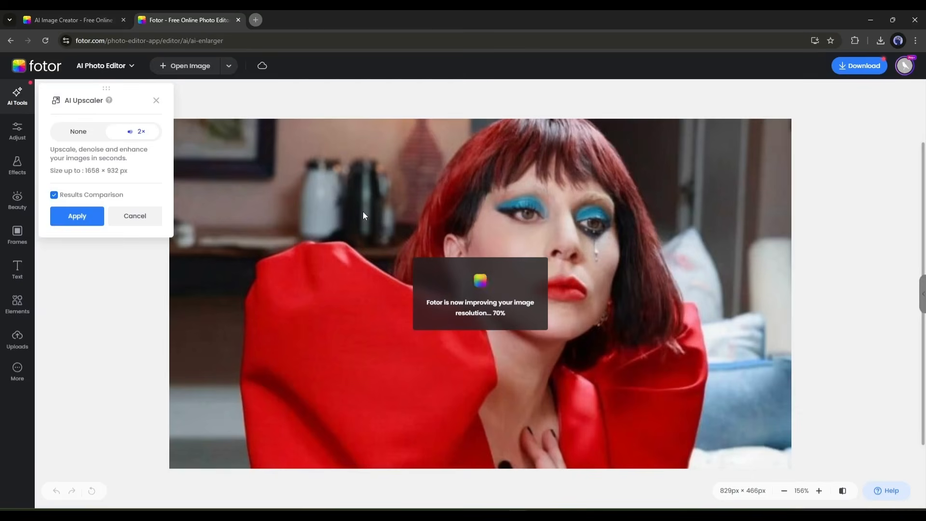
drag(480, 293, 369, 270)
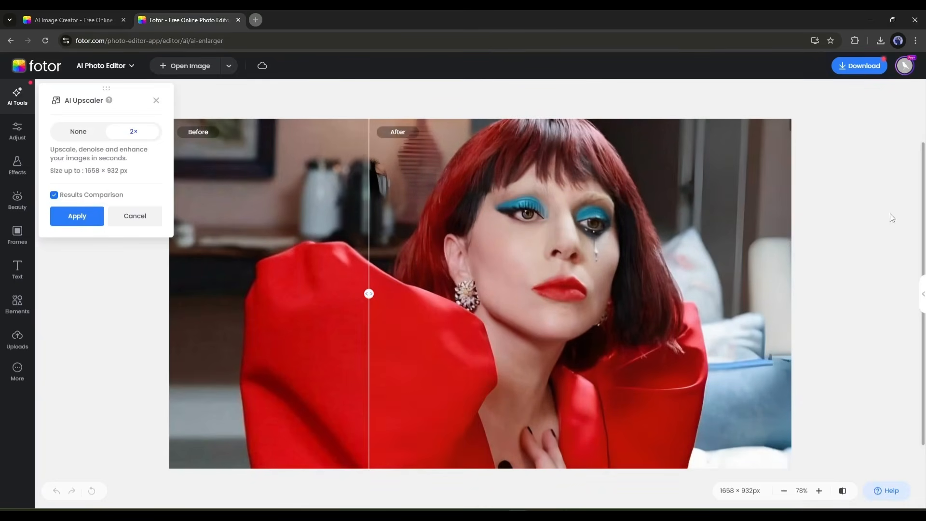
click(859, 65)
click(555, 343)
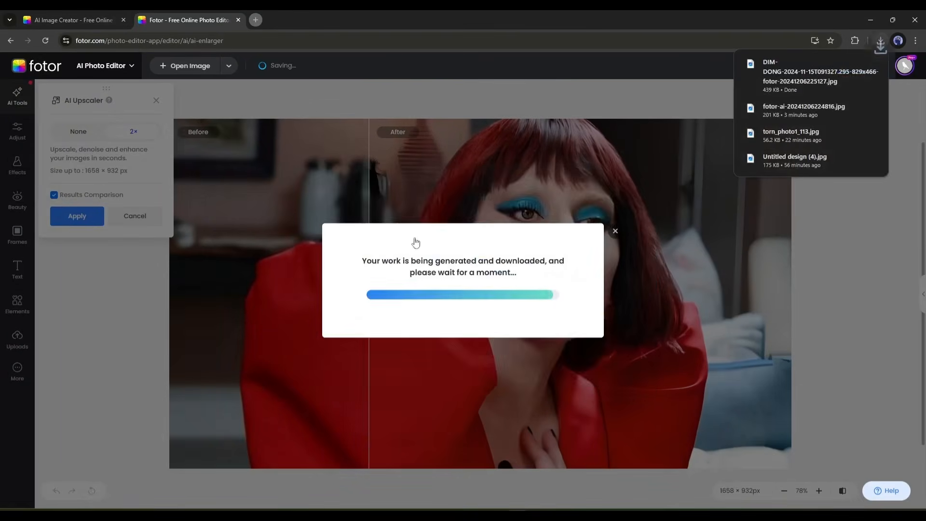
click(616, 180)
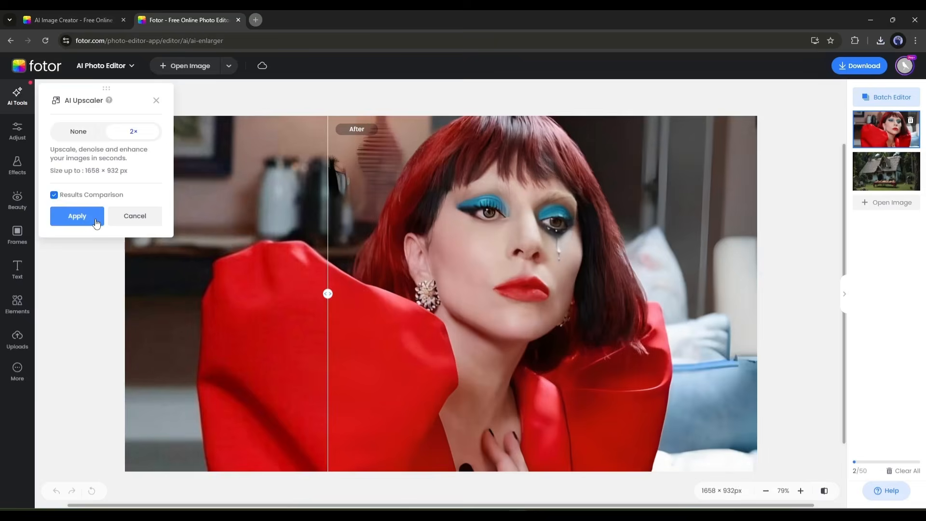
click(96, 222)
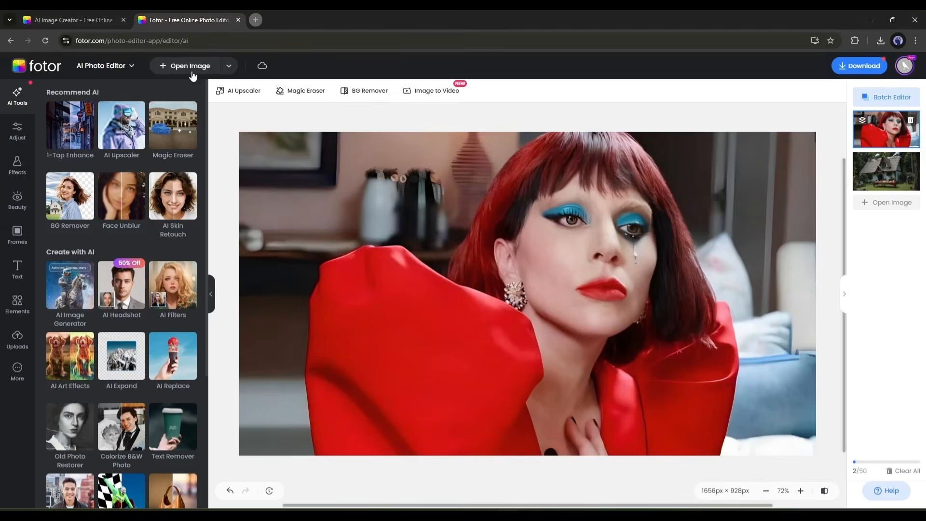
- Open the cartoon image of the boy and dog as a new image, discarding the edited portrait
click(191, 70)
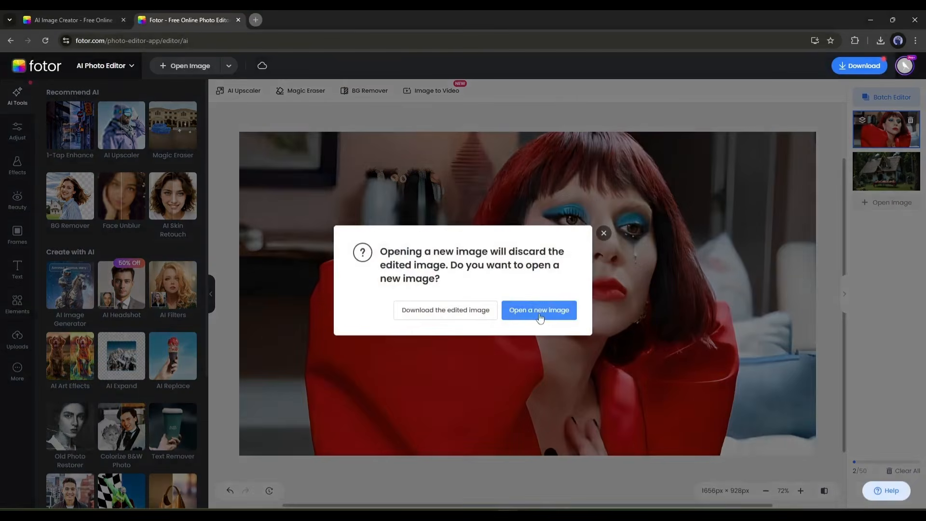
click(540, 314)
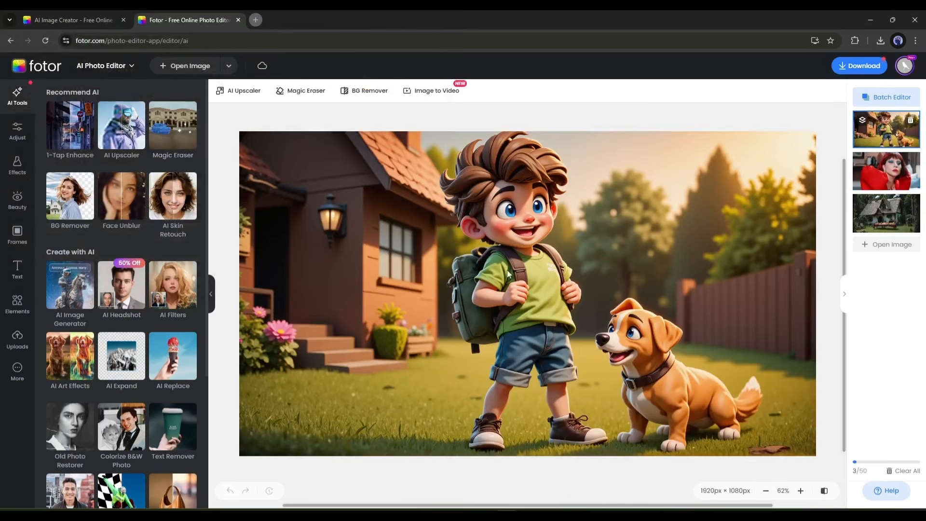
- Try marking the dog's head with the Magic Eraser brush at size 30 and switch to the subtracting brush
click(160, 136)
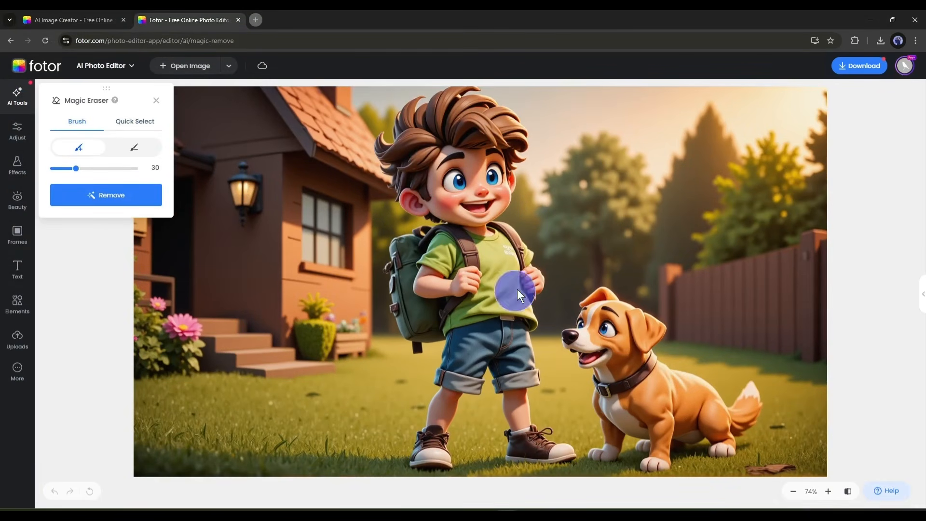
click(629, 329)
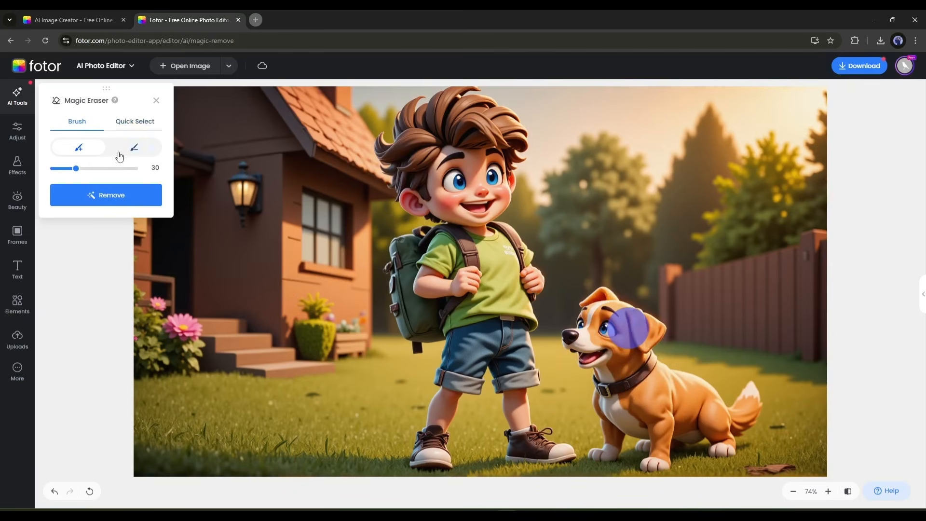
click(134, 147)
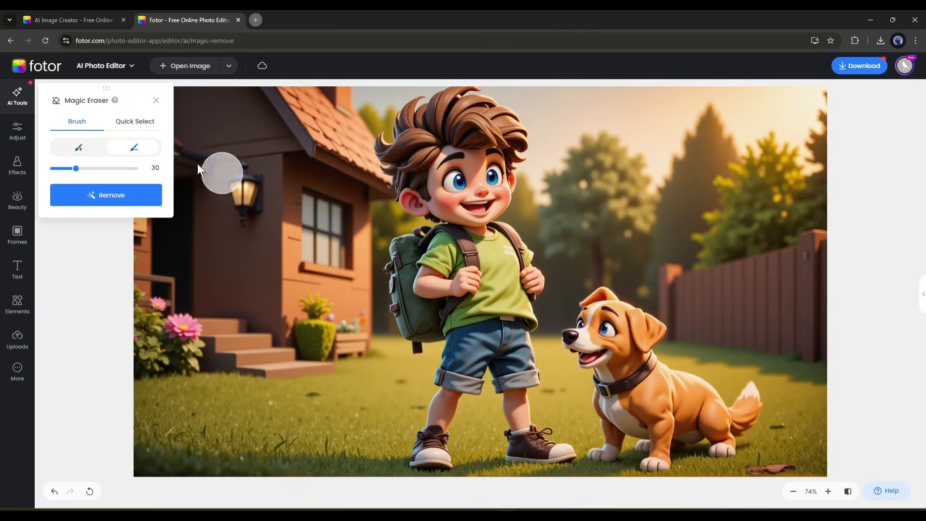
- Try removing the dog with Magic Eraser's Quick Select, turning off its tips reminder, and close the tool without applying
click(123, 121)
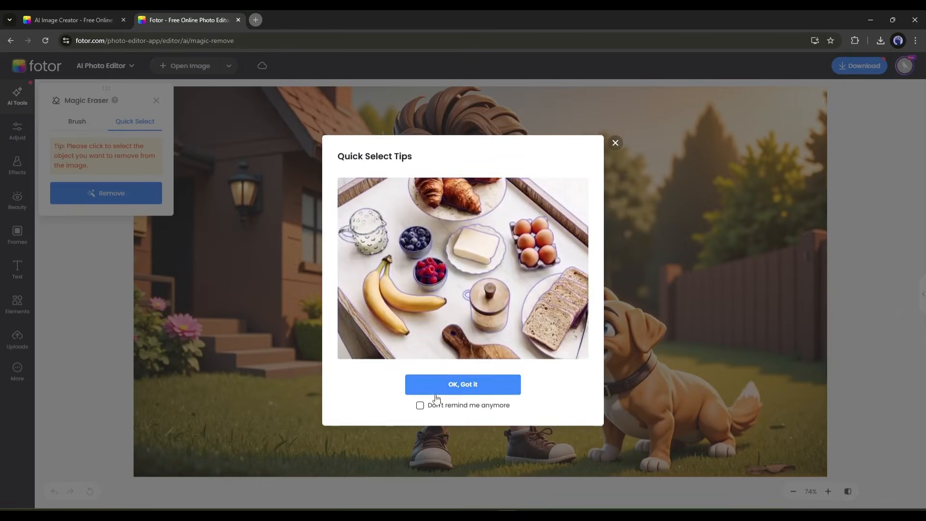
click(420, 405)
click(456, 386)
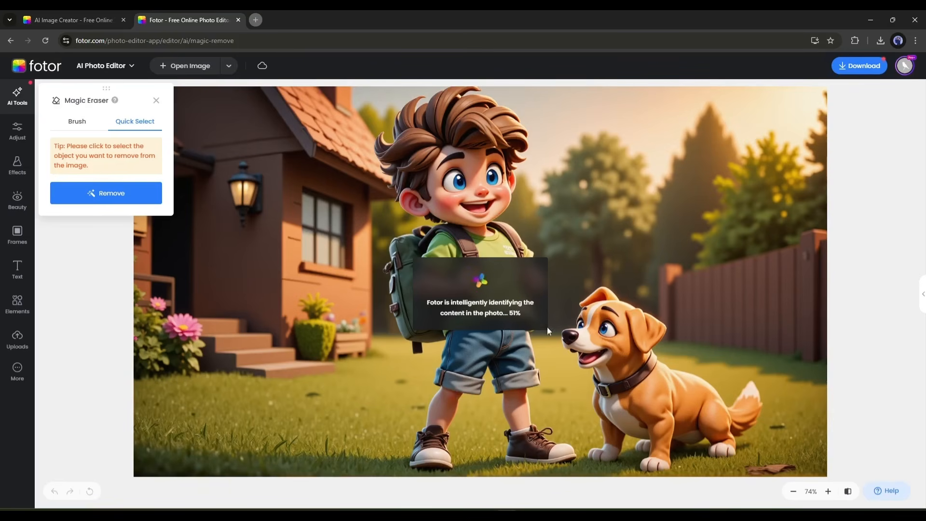
click(621, 333)
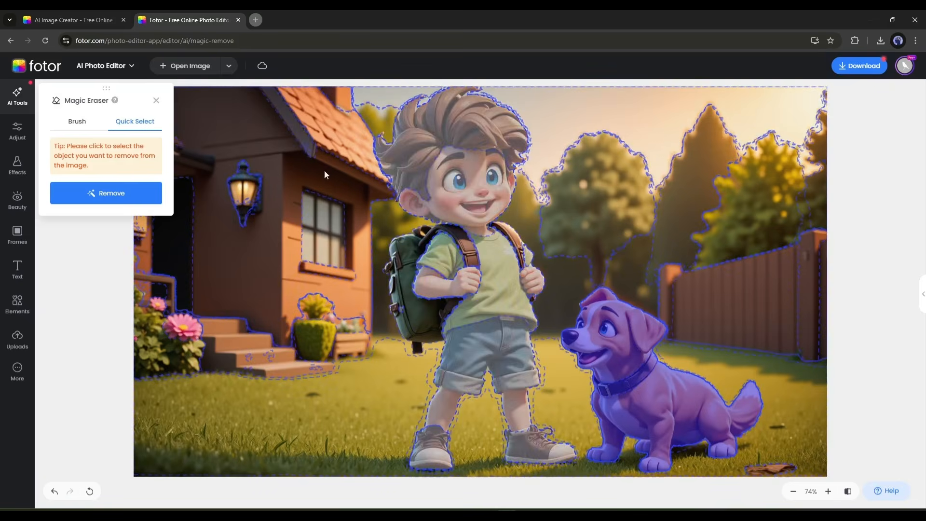
click(124, 193)
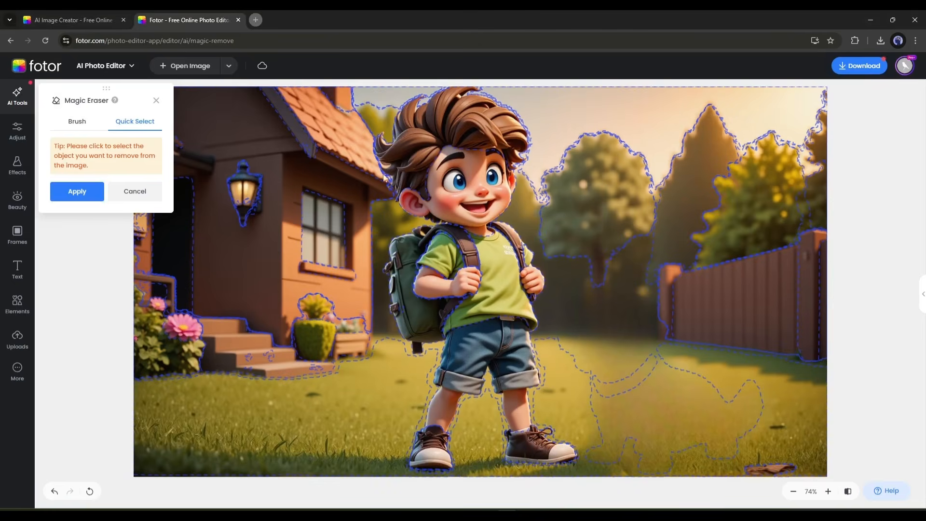
click(88, 127)
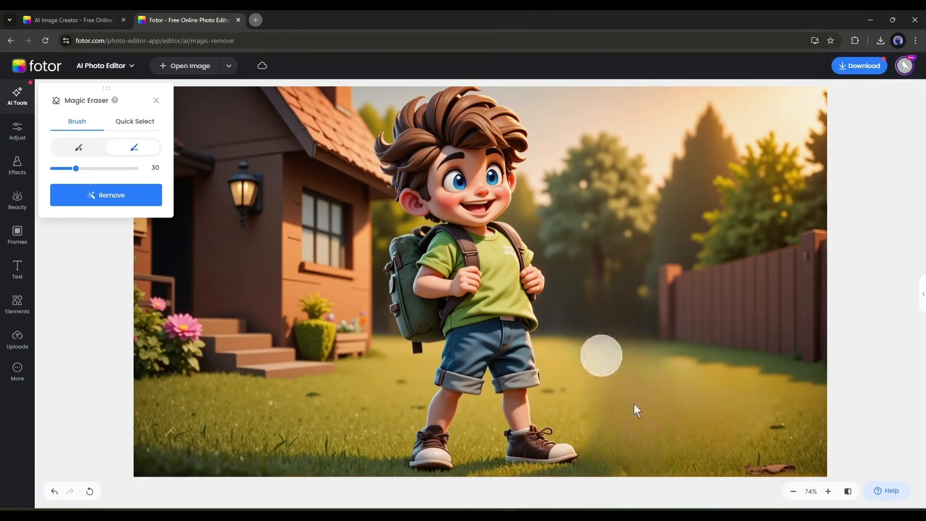
click(155, 102)
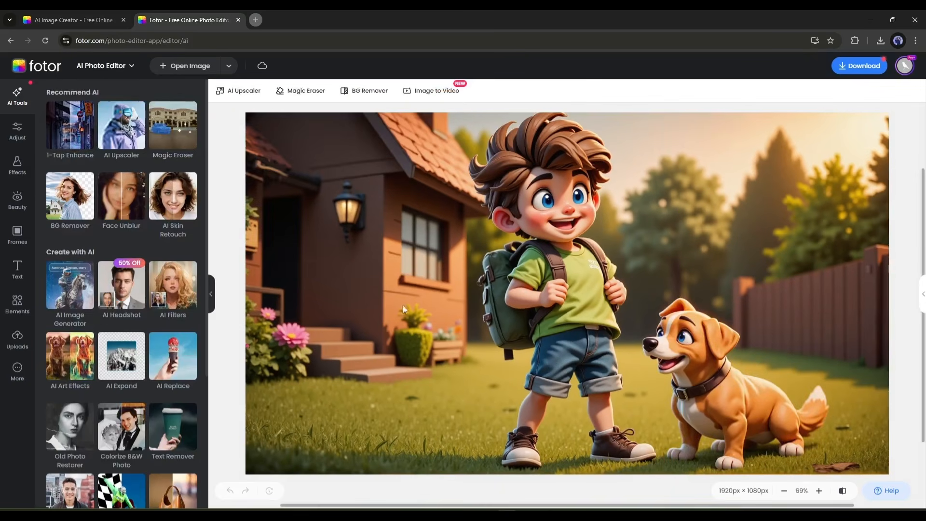
- Remove the background with BG Remover, try the Person cutout and settle on the Common cutout
click(73, 202)
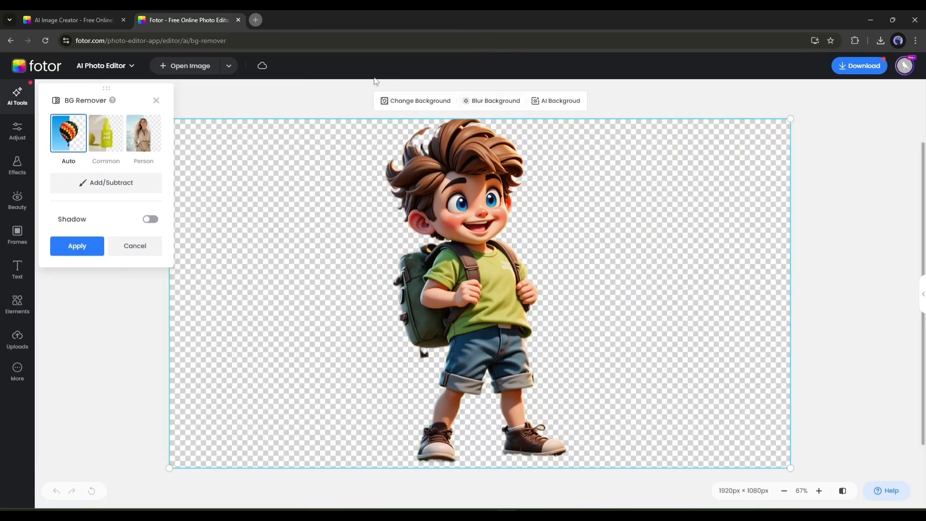
click(108, 145)
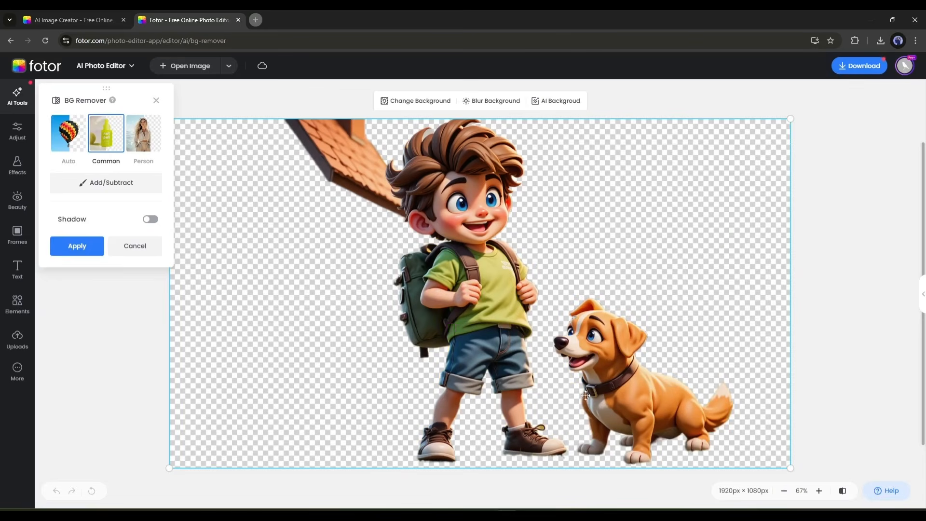
click(143, 153)
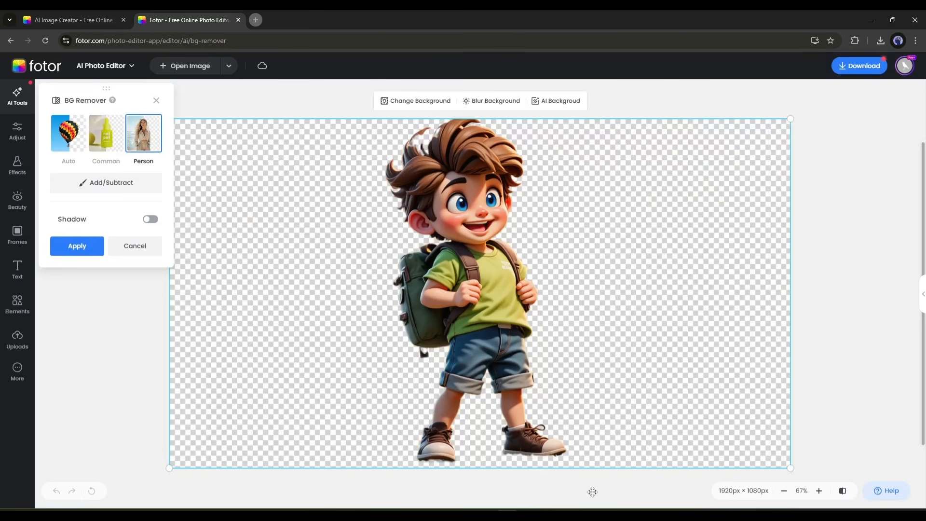
click(107, 143)
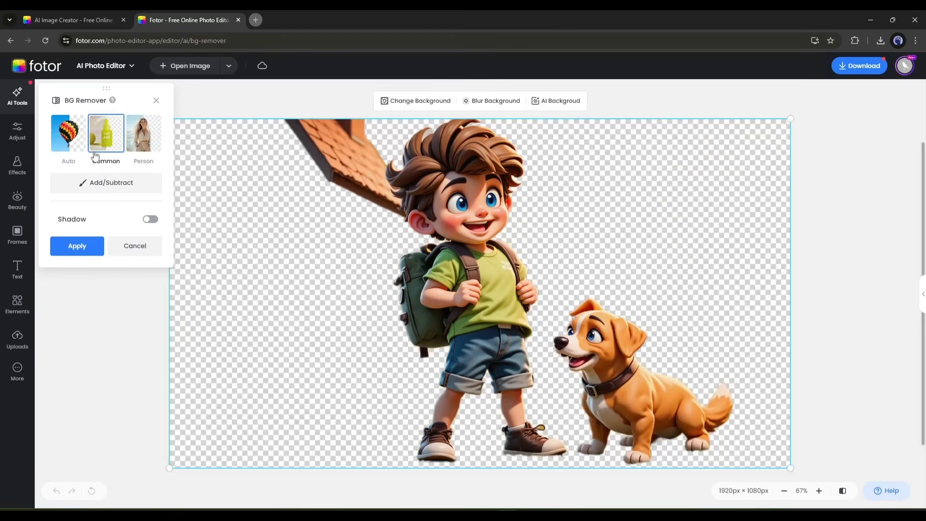
- Subtract the leftover roof from the cutout with a size 10 brush and apply the refinement
click(97, 182)
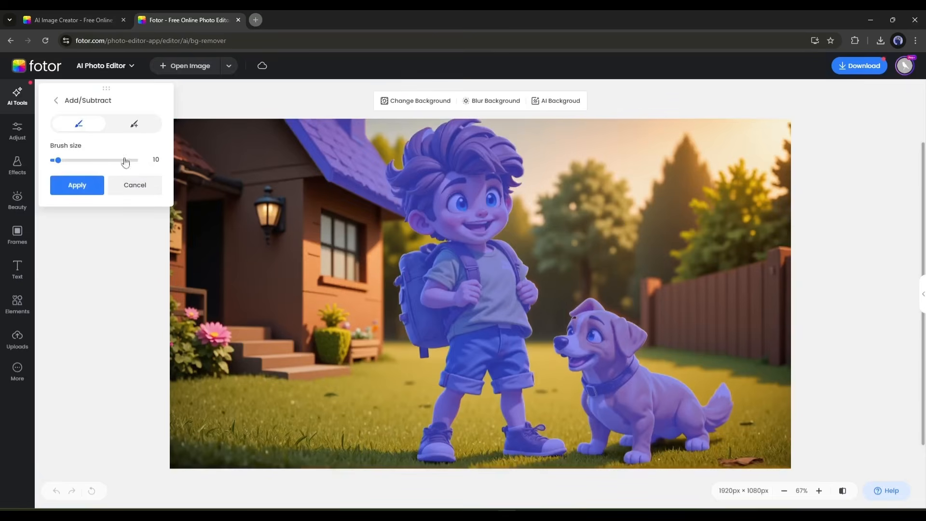
mouse_move(359, 152)
mouse_down()
mouse_move(312, 138)
mouse_move(369, 157)
mouse_move(381, 220)
mouse_up()
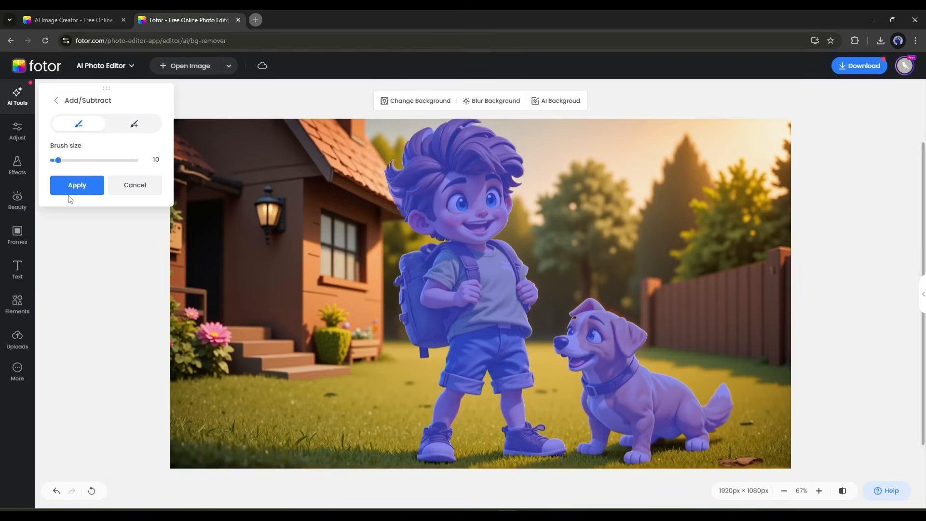
click(73, 191)
- Enable a shadow on the cutout, lower its distance and apply the background removal
click(149, 220)
click(153, 236)
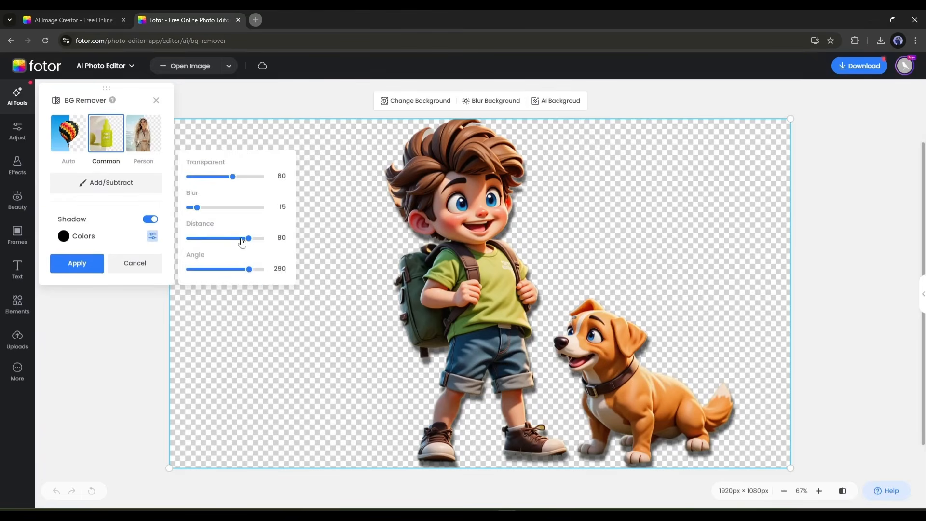
drag(246, 239, 185, 238)
click(78, 246)
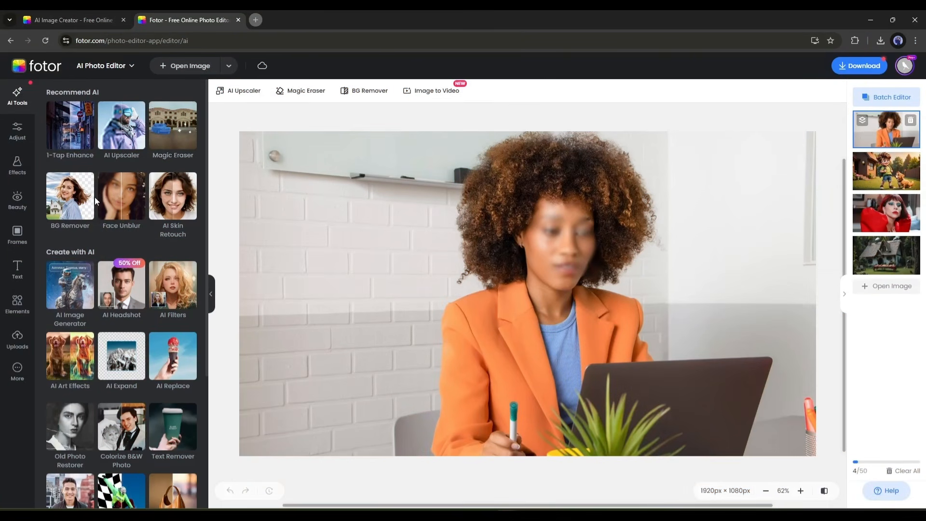
- Unblur the face of the woman in the orange blazer and smooth the freckled woman's portrait with AI Skin Retouch
click(124, 194)
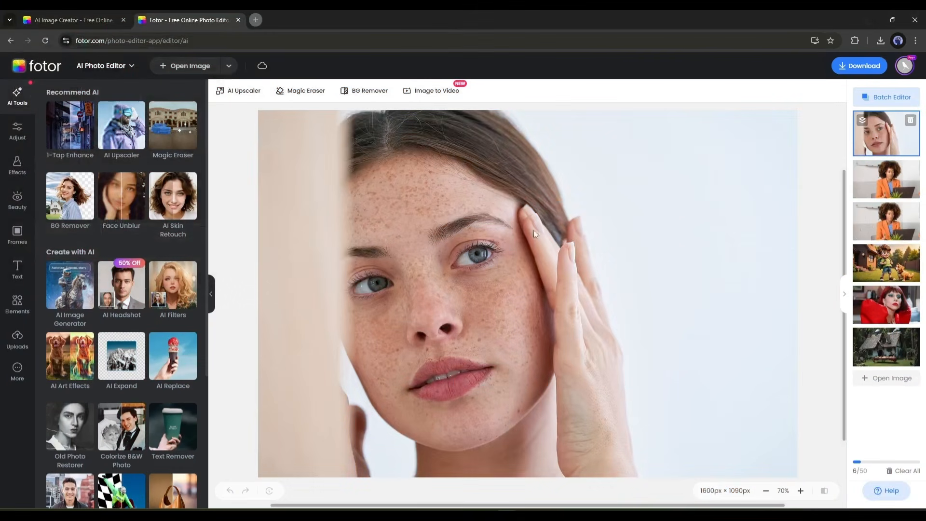
click(164, 195)
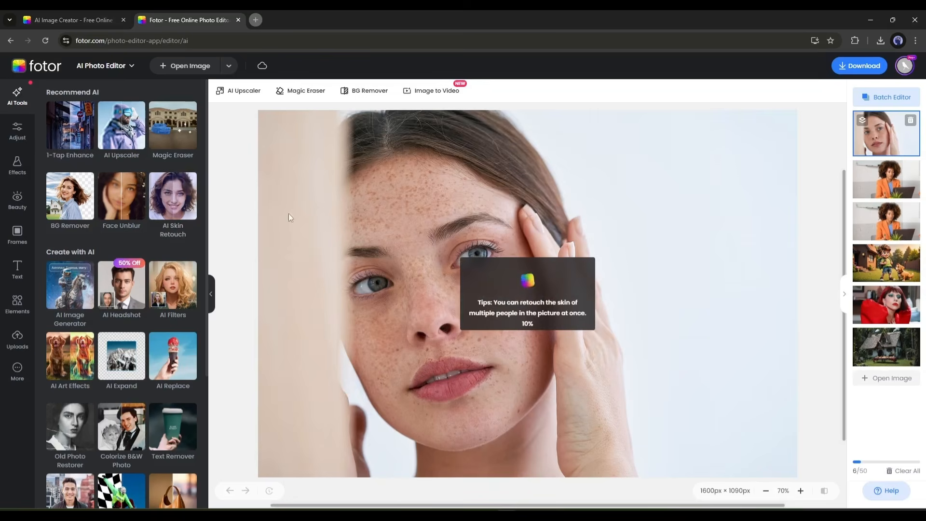
- Compare the retouched portrait with its original and look over the AI Image Generator's options and recent creations
click(826, 491)
click(827, 492)
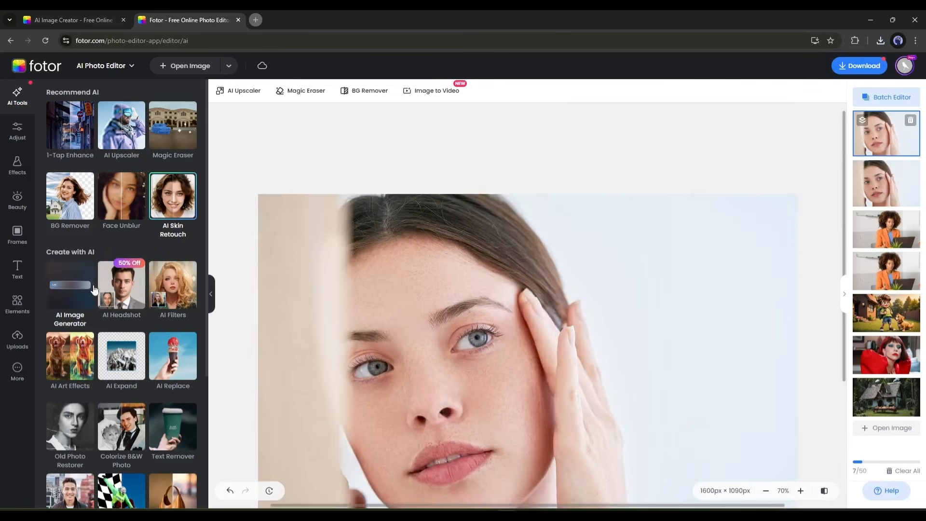
click(73, 289)
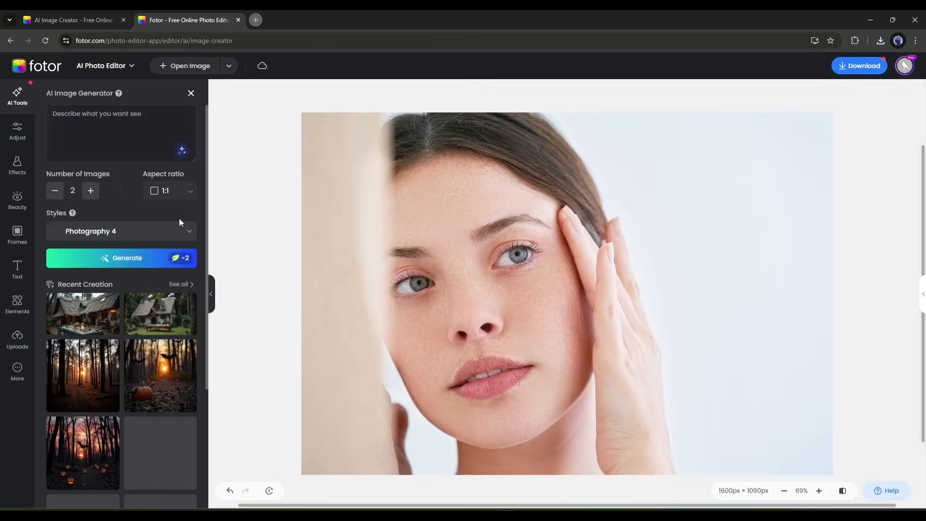
scroll(144, 424, down, 1)
scroll(138, 428, up, 1)
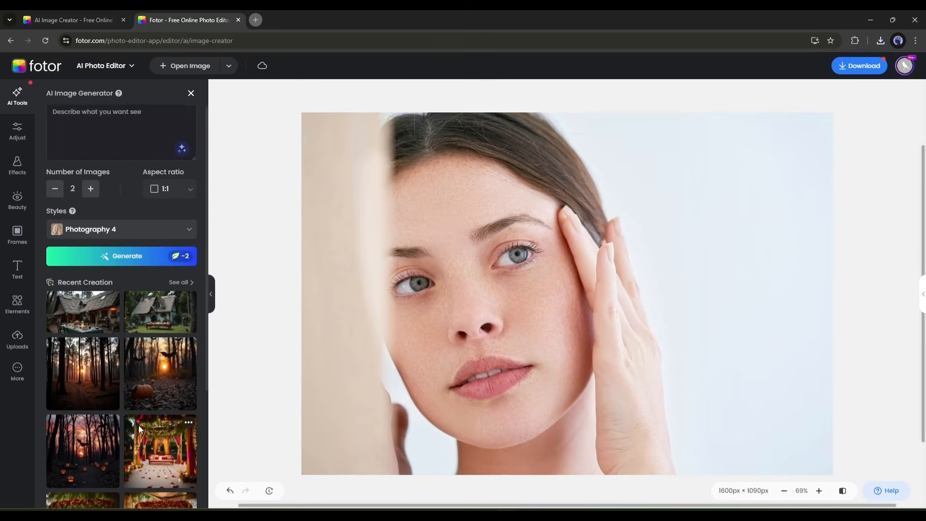
click(190, 93)
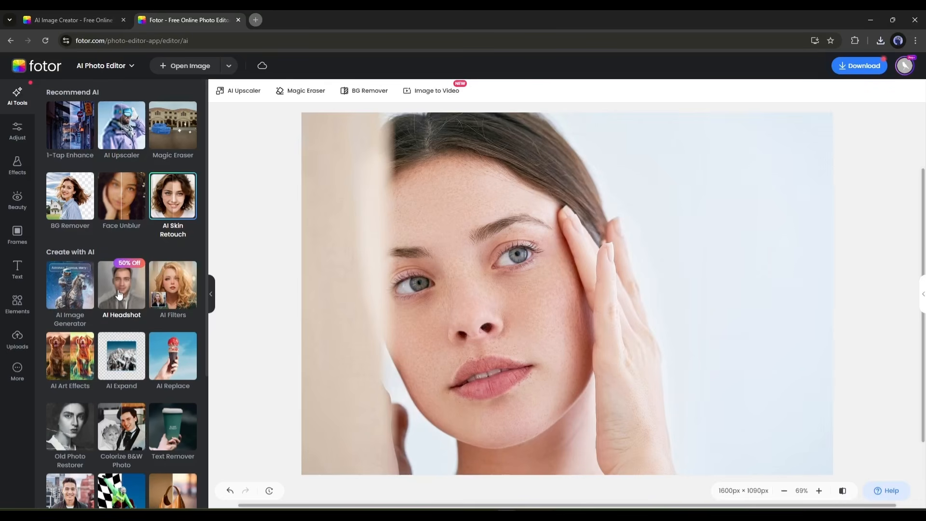
- Open the AI Headshot generator, look at its Team and gender options, and start an individual Female headshot set
click(119, 309)
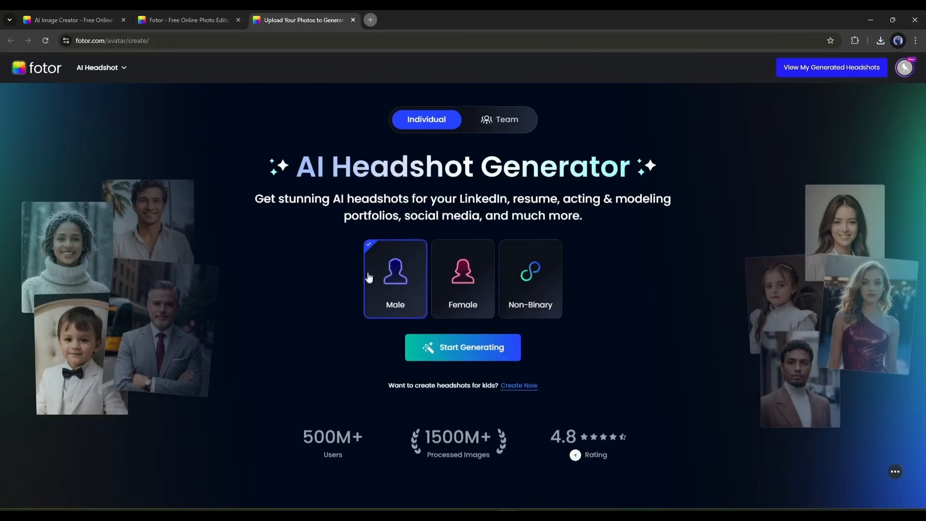
click(502, 124)
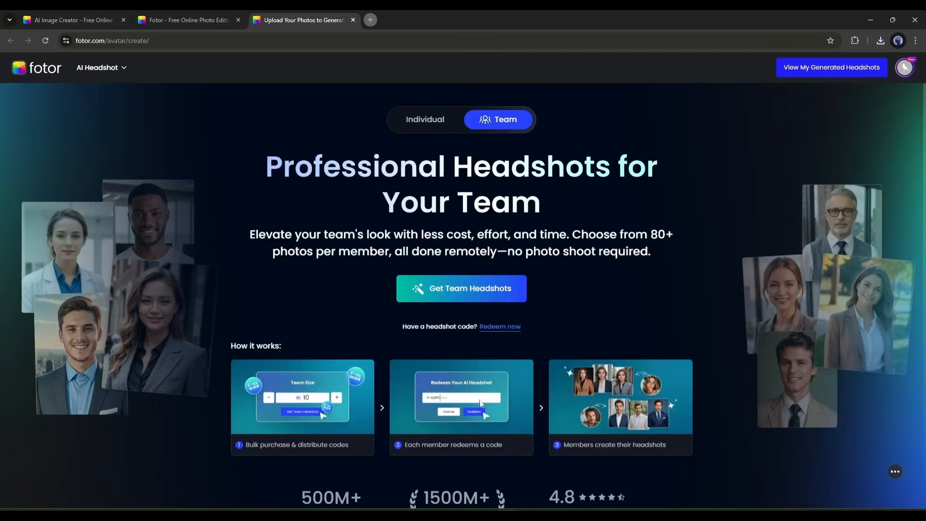
click(434, 127)
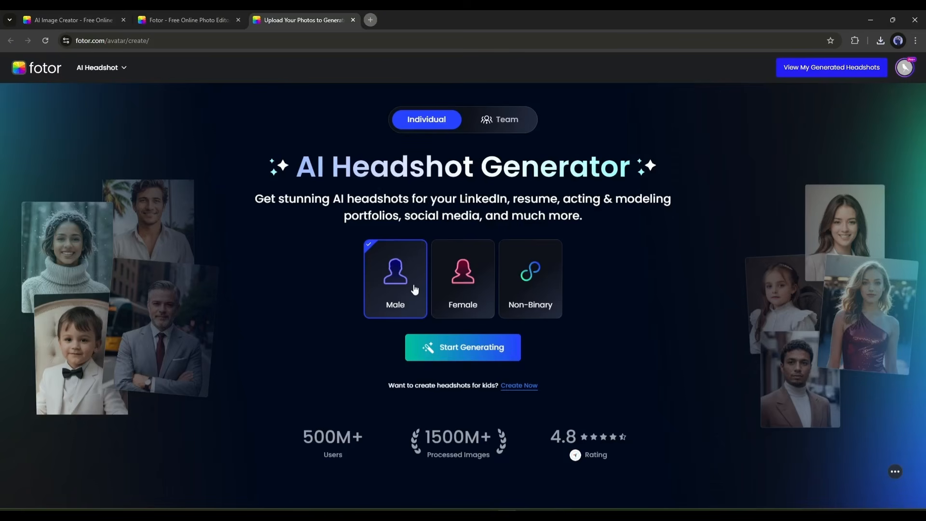
click(457, 263)
click(533, 295)
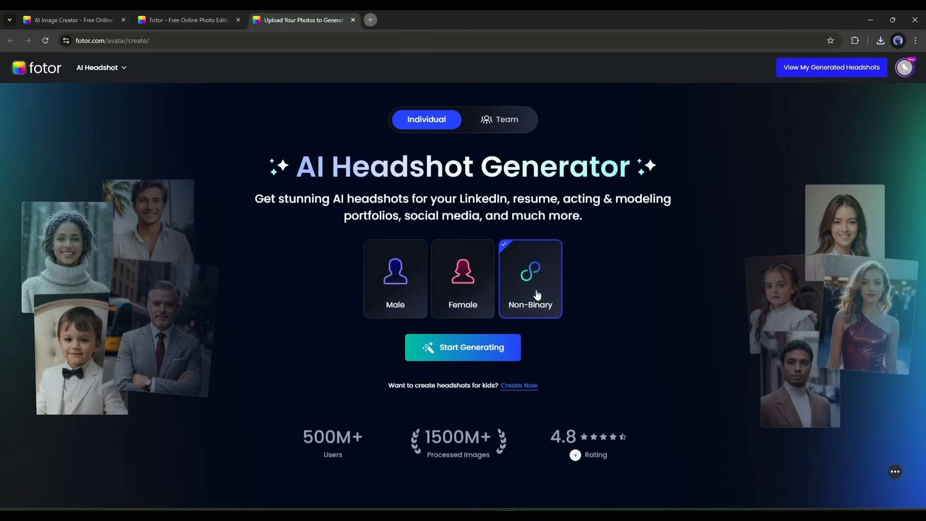
click(403, 289)
click(458, 295)
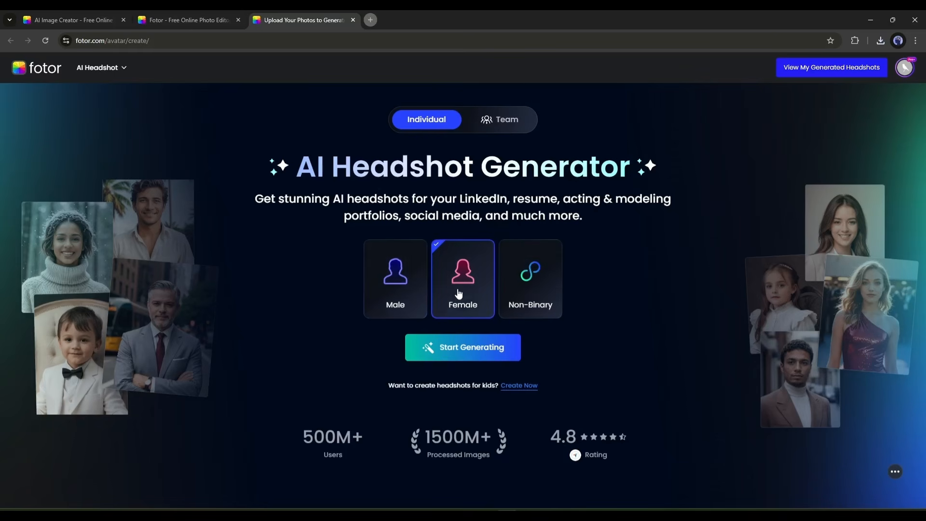
click(471, 360)
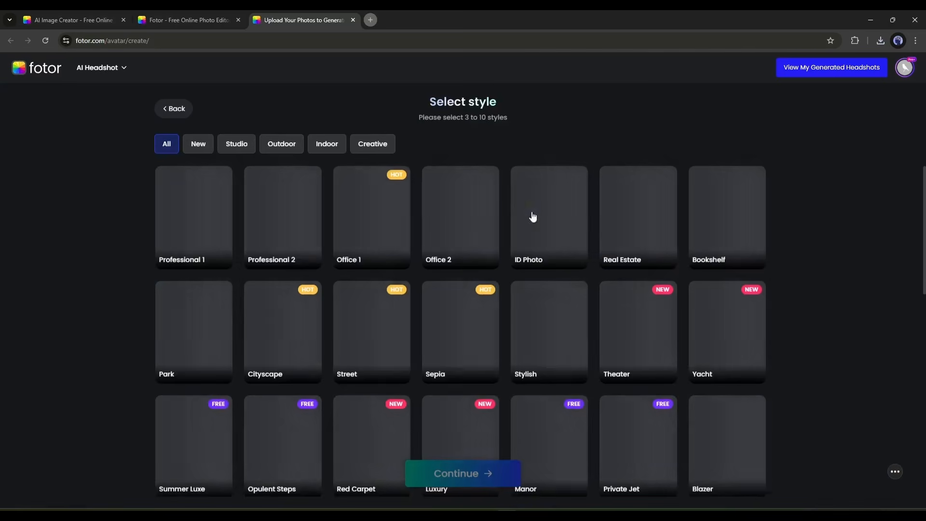
- Select the headshot styles Professional 1, Professional 2, Street, Sepia, Stylish, Theater, Yacht, Park, Summer Luxe and Opulent Steps and continue
click(211, 227)
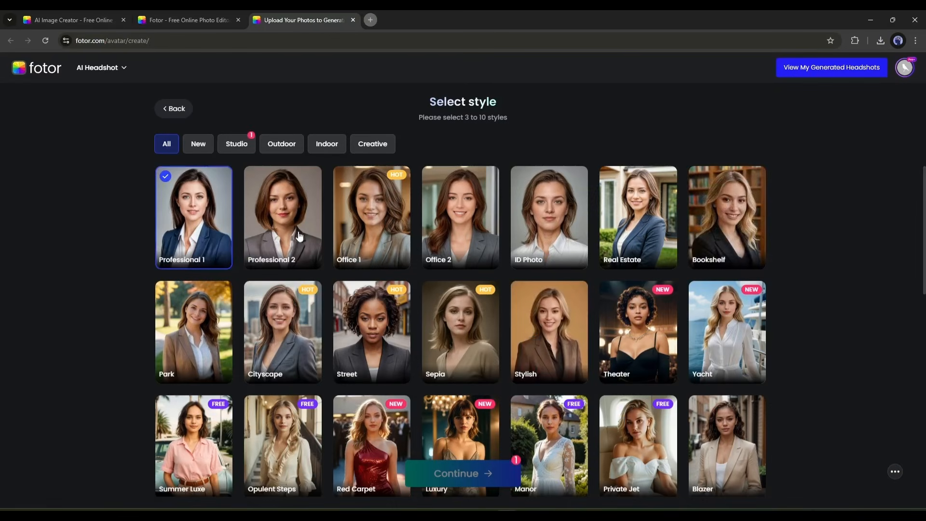
click(300, 237)
click(374, 328)
click(461, 333)
click(549, 335)
click(638, 338)
click(719, 338)
click(205, 343)
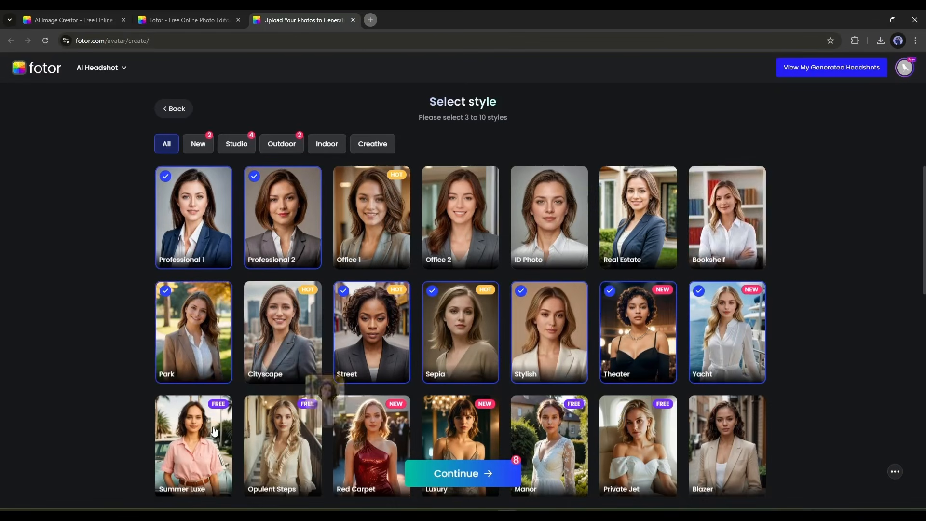
click(455, 473)
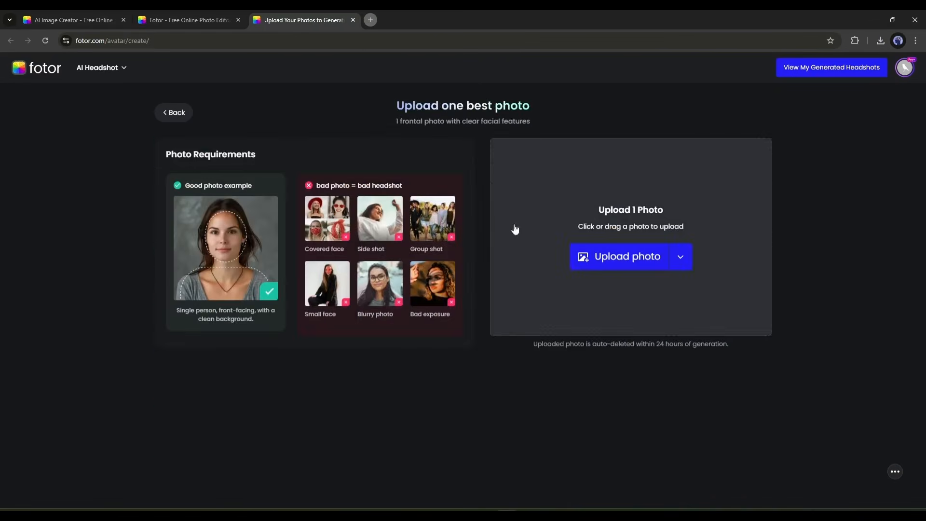
- Upload the front-facing photo of the blonde woman and generate headshots in all the selected styles
click(618, 260)
scroll(348, 154, down, 3)
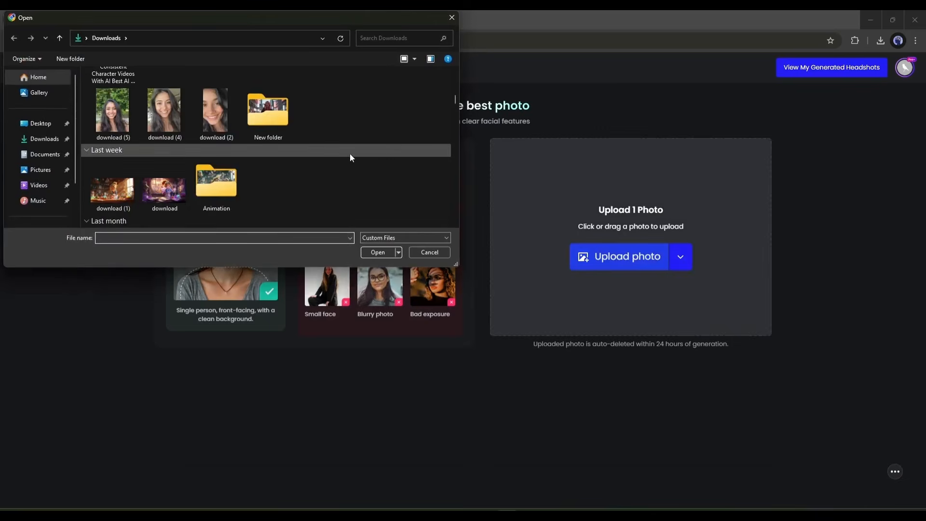
drag(455, 100, 455, 126)
double_click(340, 163)
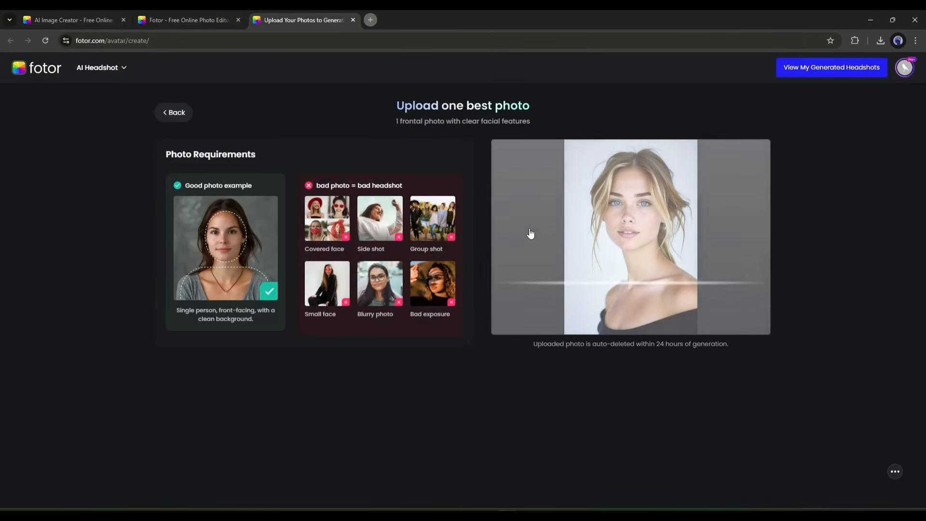
click(456, 383)
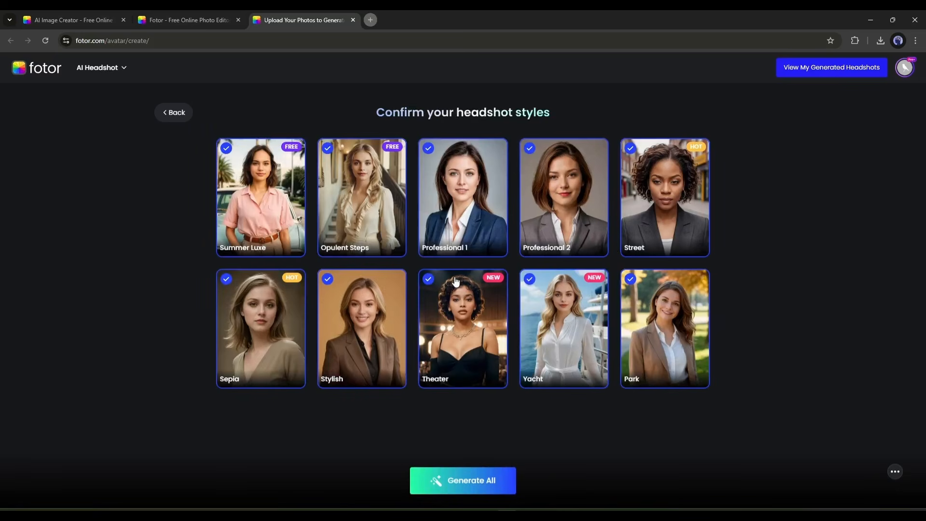
click(464, 479)
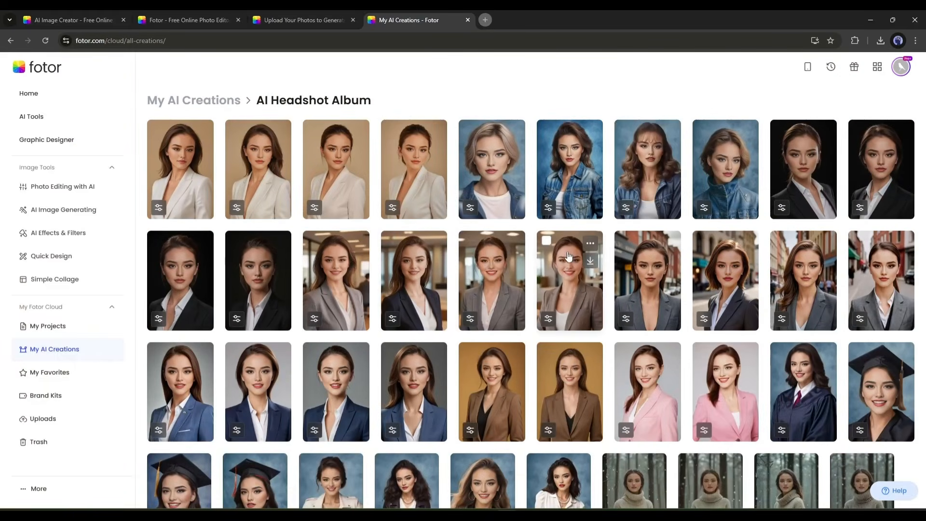
- Browse the AI Headshot Album, view the first Elegant Suit headshot in full, and return to the photo editor
scroll(600, 259, down, 2)
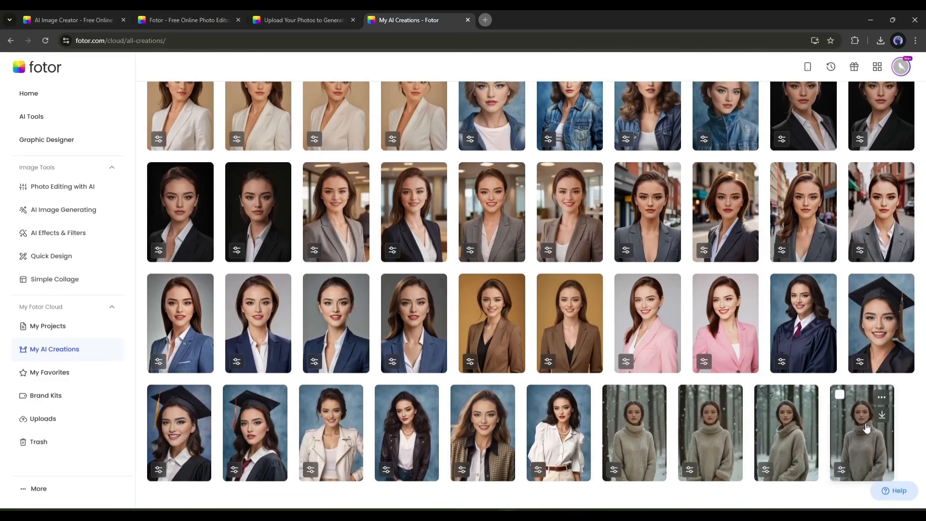
scroll(303, 393, up, 2)
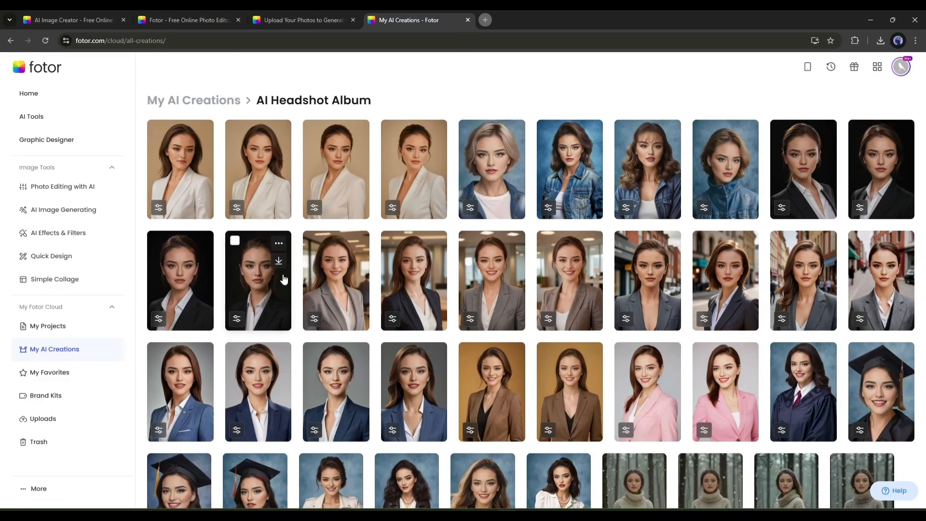
click(178, 173)
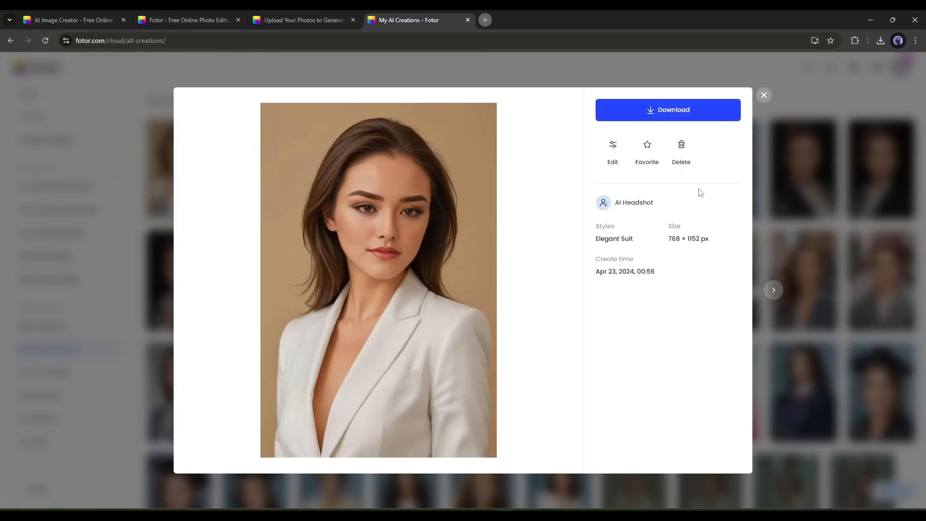
click(763, 95)
click(468, 19)
click(353, 20)
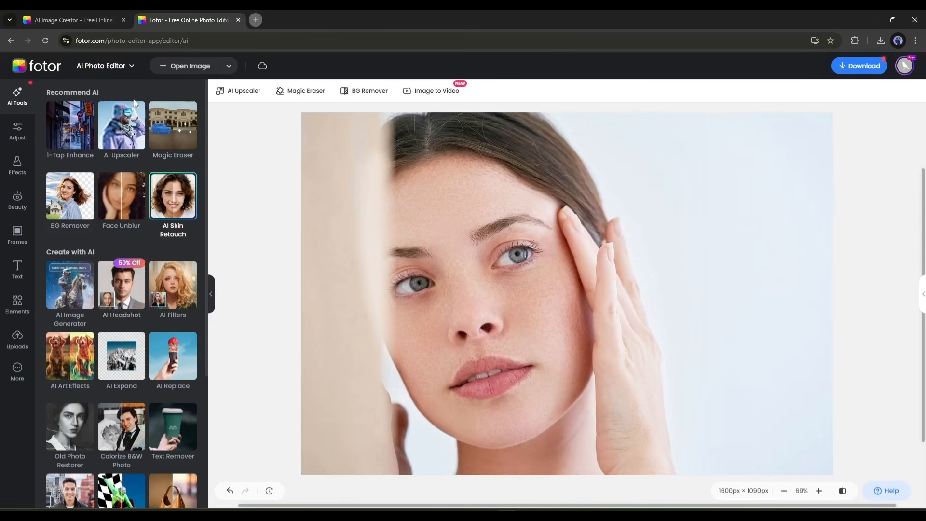
- Try the Anime 1 and Clay Portrait AI Filters on the freckled woman's portrait
scroll(97, 295, down, 1)
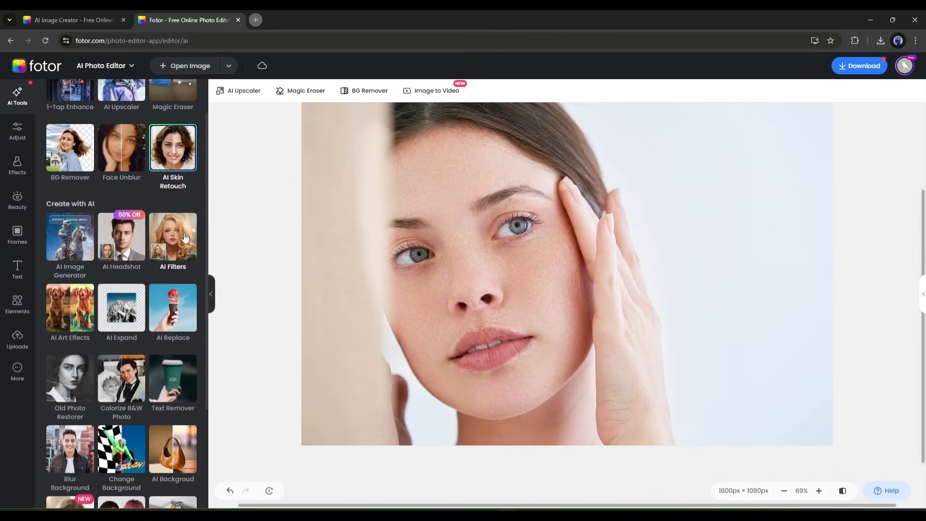
click(186, 238)
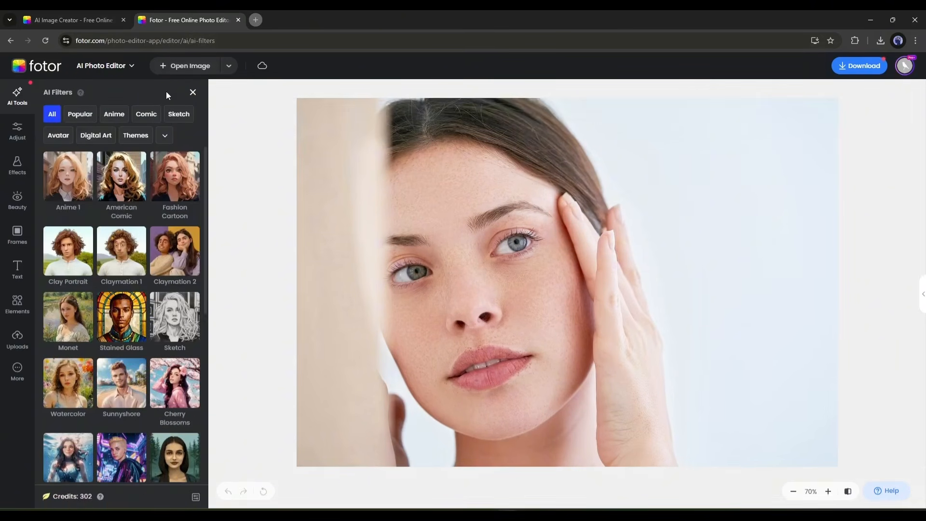
scroll(120, 337, down, 5)
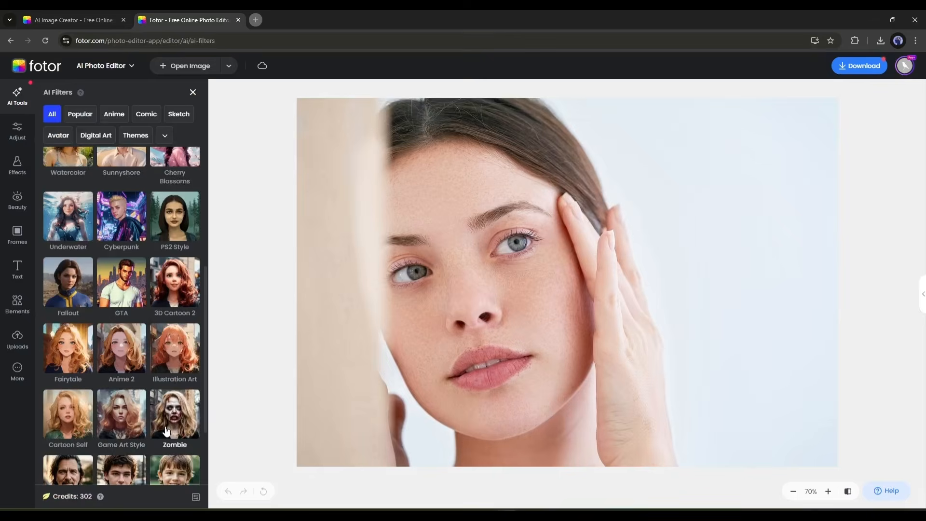
scroll(167, 430, up, 5)
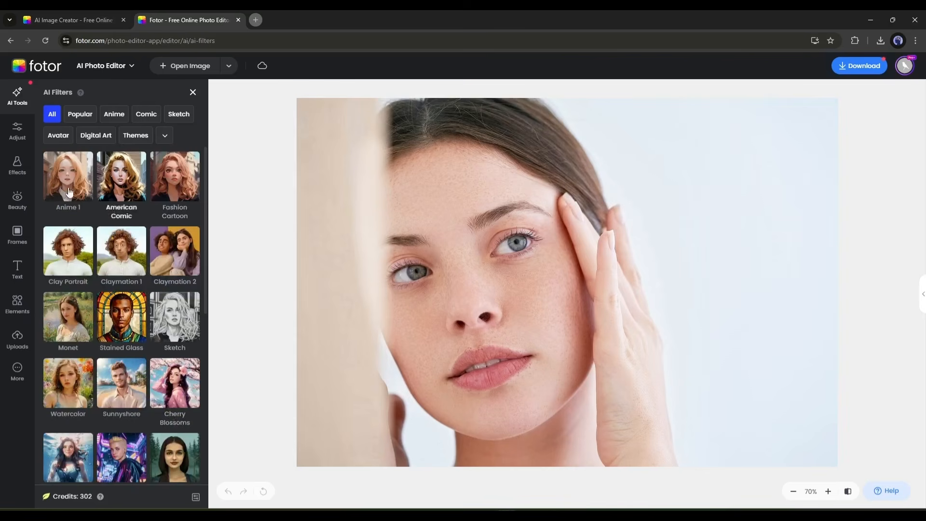
click(69, 192)
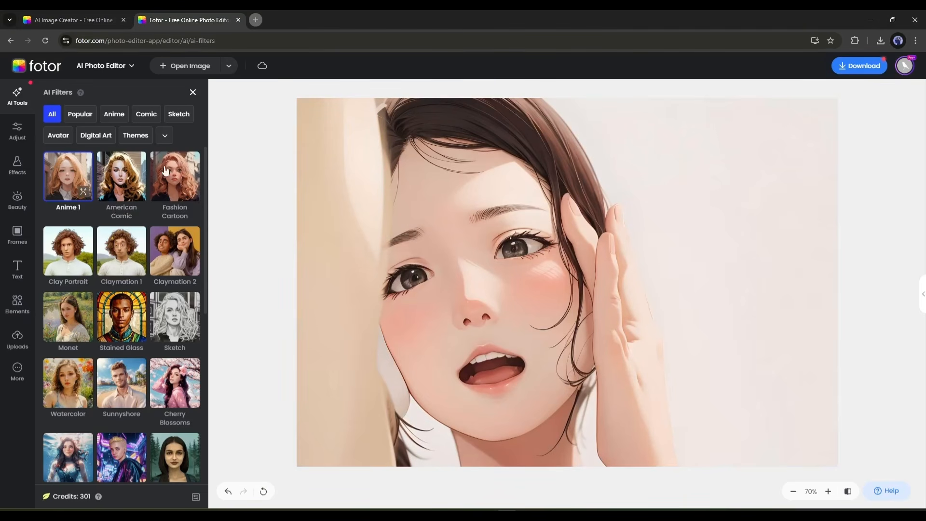
click(72, 262)
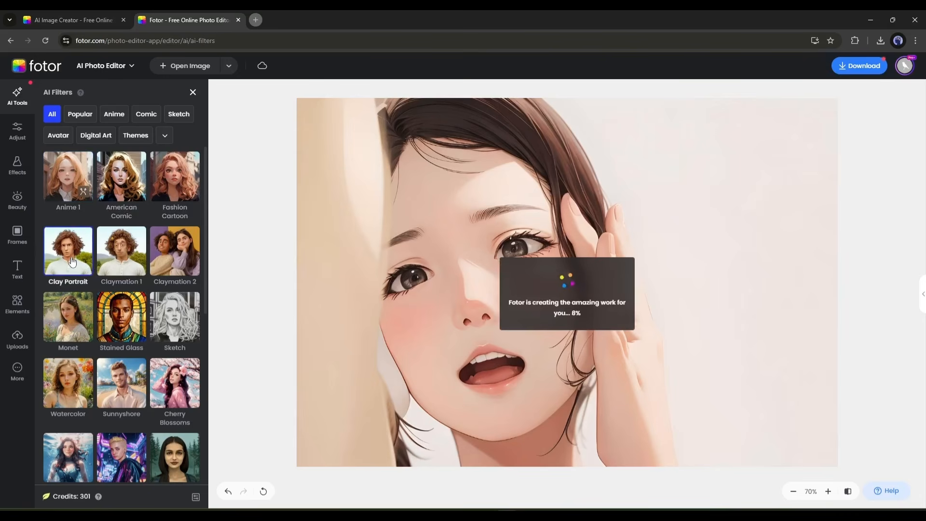
click(174, 317)
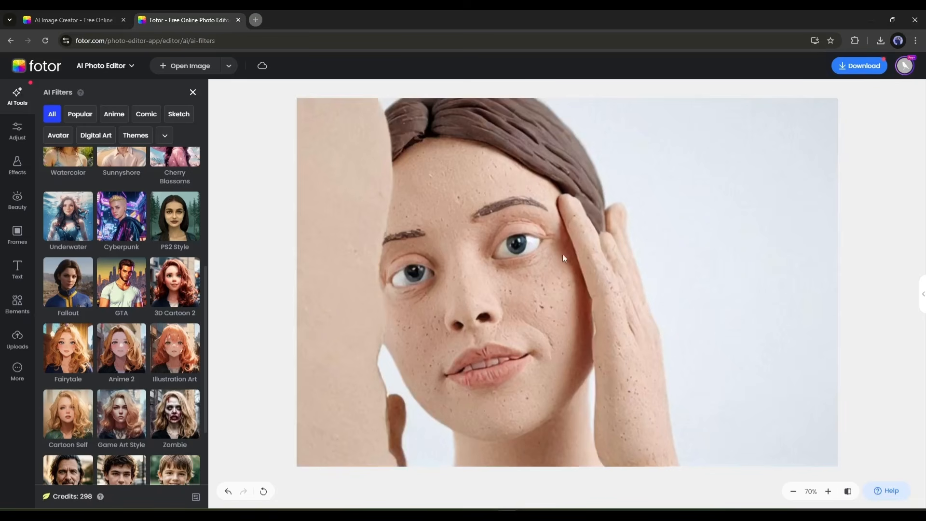
scroll(183, 290, down, 2)
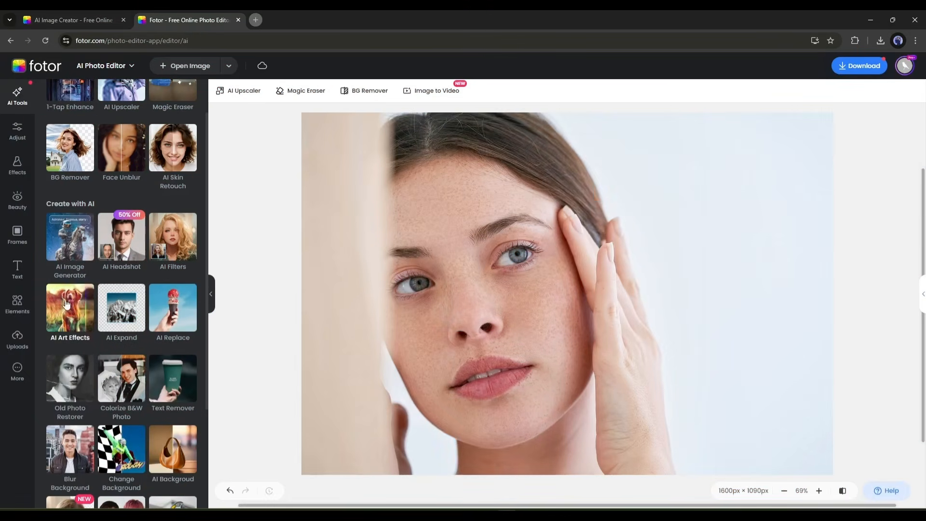
- Use AI Art Effects to apply Cherry Blossoms and then Barbie to the photo of the woman in red
click(67, 304)
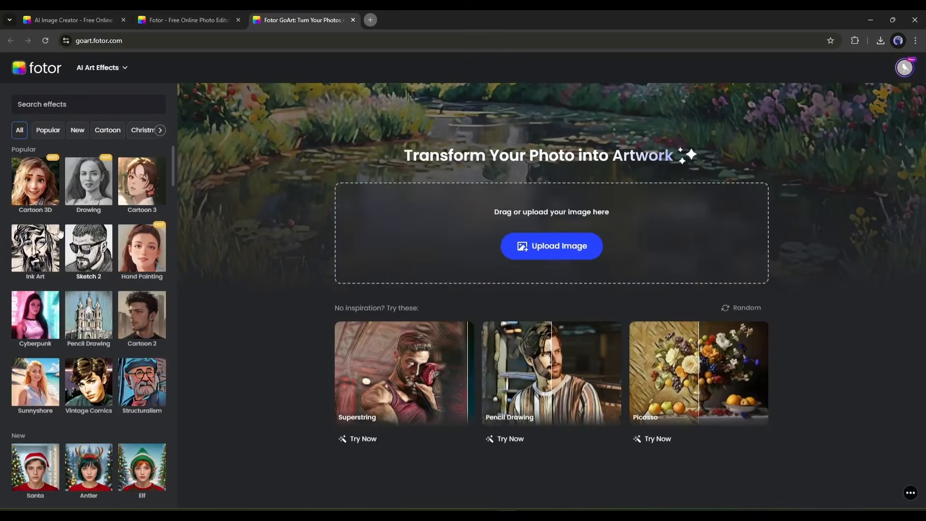
scroll(147, 455, down, 1)
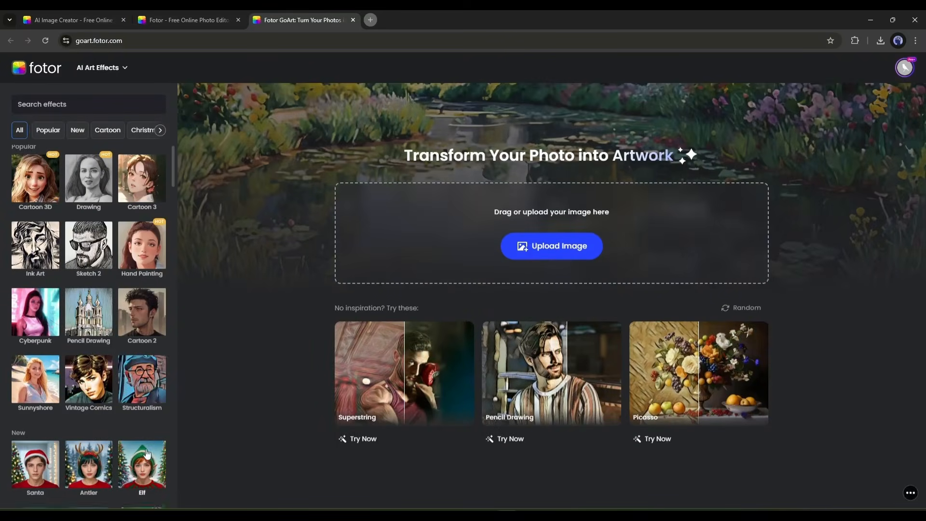
scroll(147, 454, down, 7)
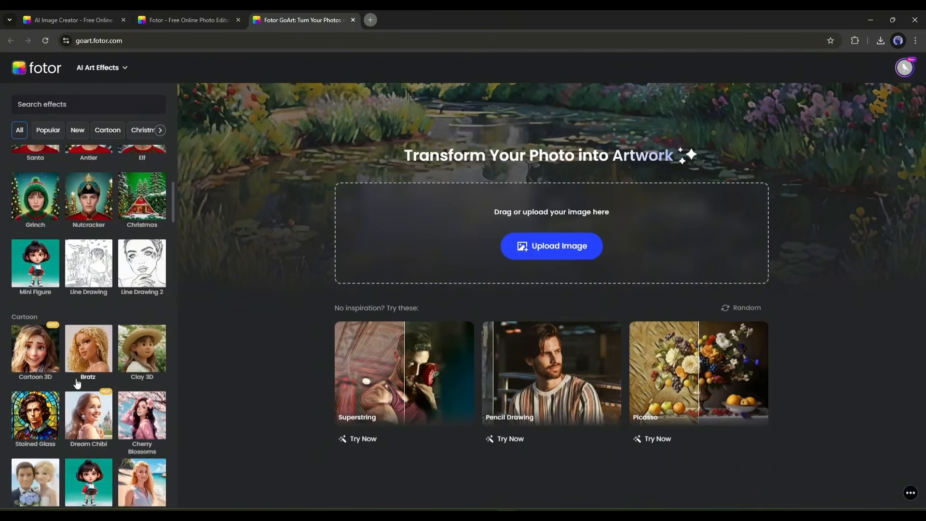
scroll(124, 389, down, 4)
scroll(126, 381, up, 2)
click(139, 327)
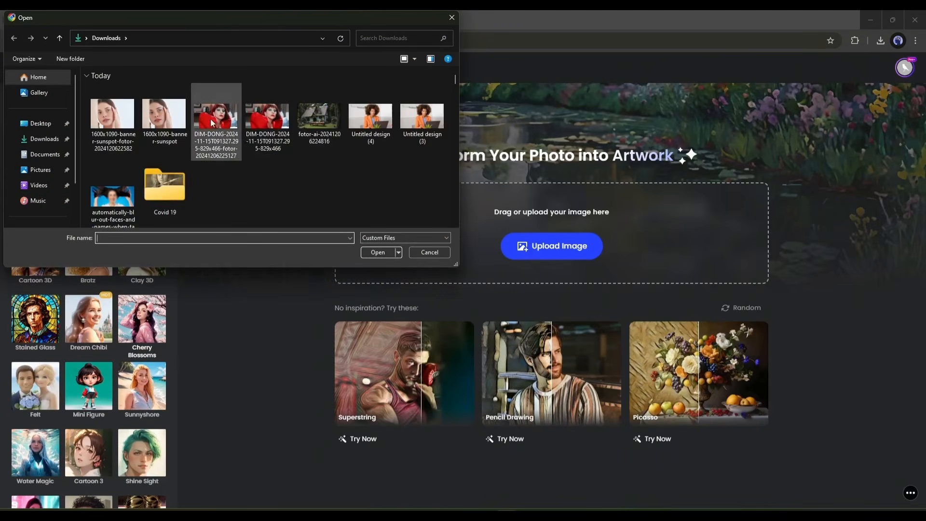
double_click(213, 122)
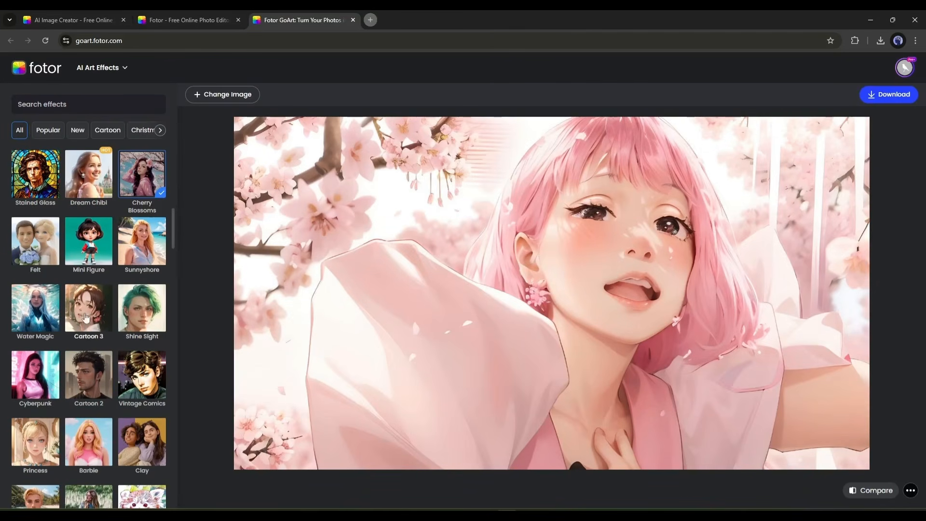
scroll(81, 321, down, 2)
click(99, 351)
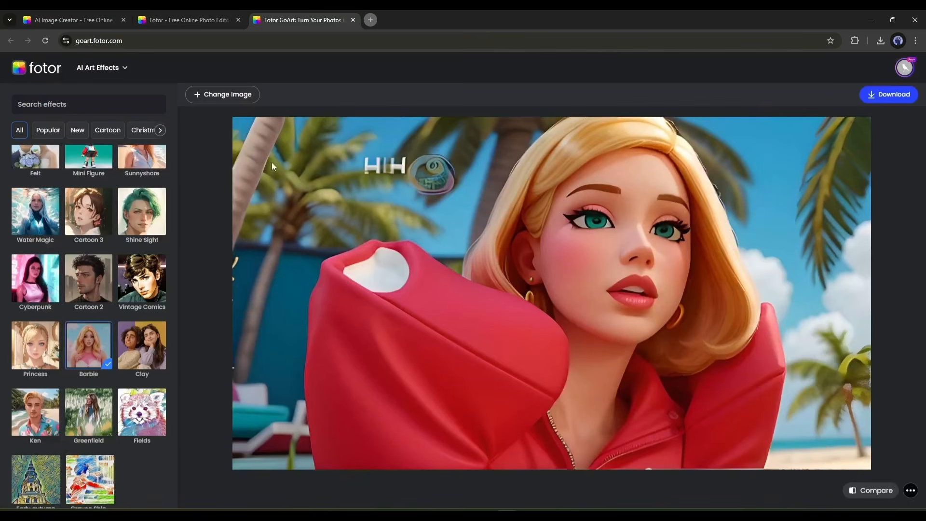
- Use AI Expand to extend the orange-blazer woman's photo to a custom 1024 × 1024 px canvas, with the photo moved inside the frame
click(353, 19)
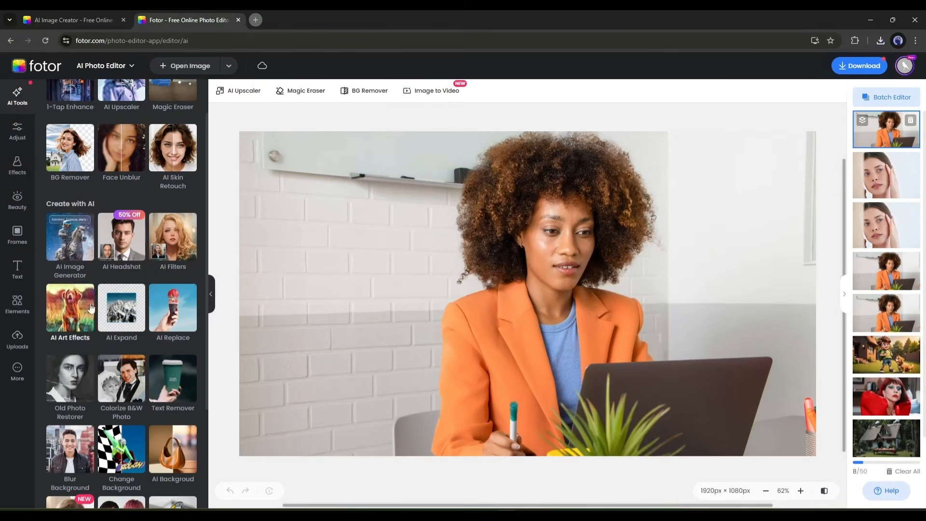
click(121, 308)
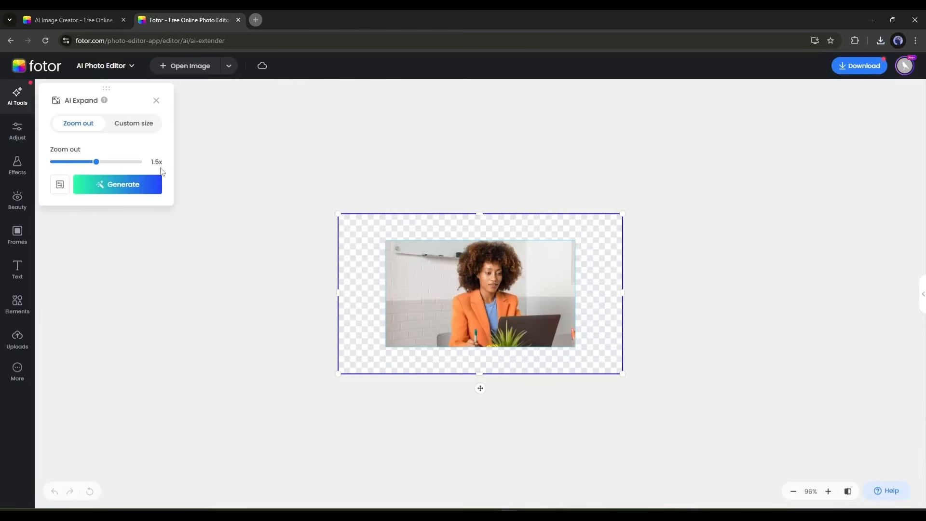
click(140, 128)
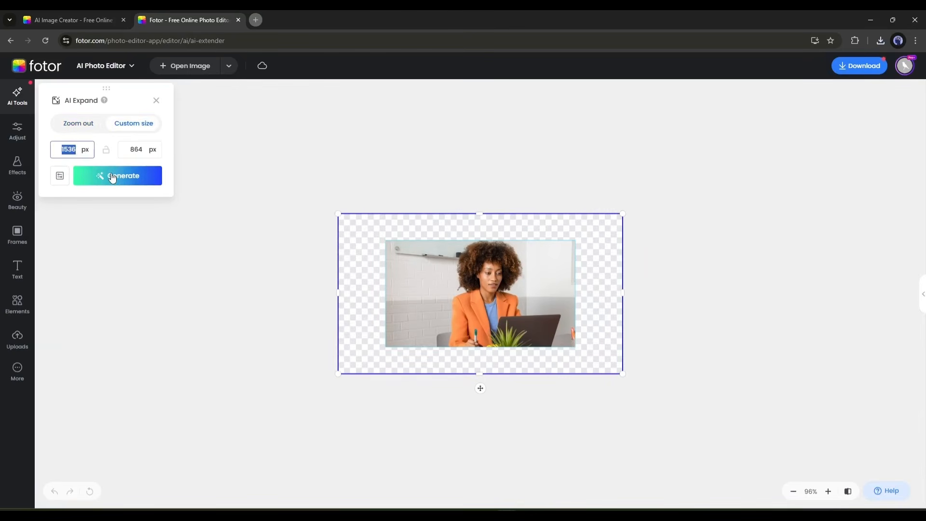
text(1024)
click(139, 151)
text(1)
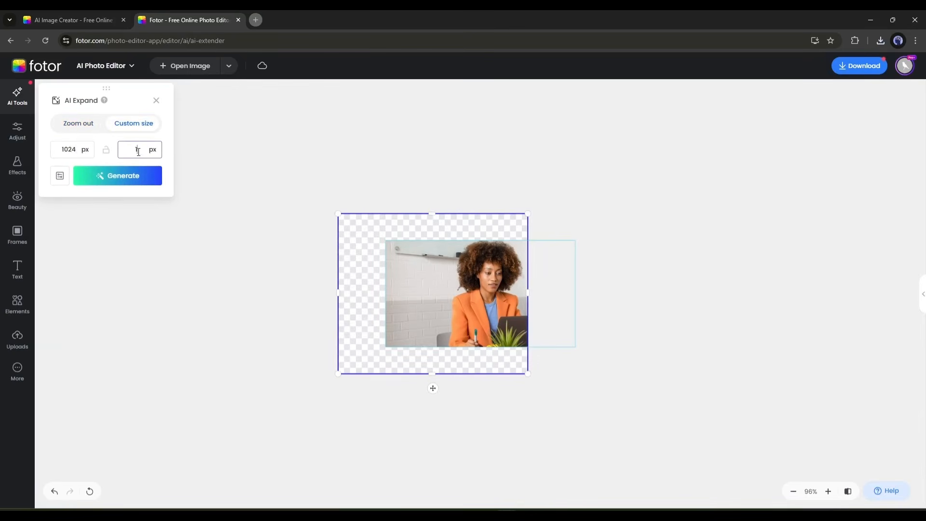
text(024)
drag(492, 274, 445, 307)
click(121, 176)
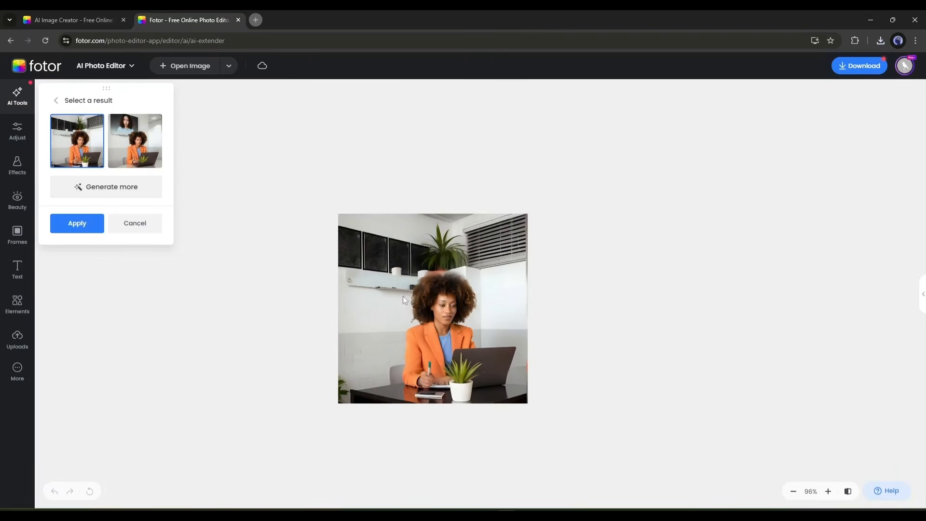
- Preview both AI Expand results, compare the first one with the original, and leave the results without applying them
click(136, 145)
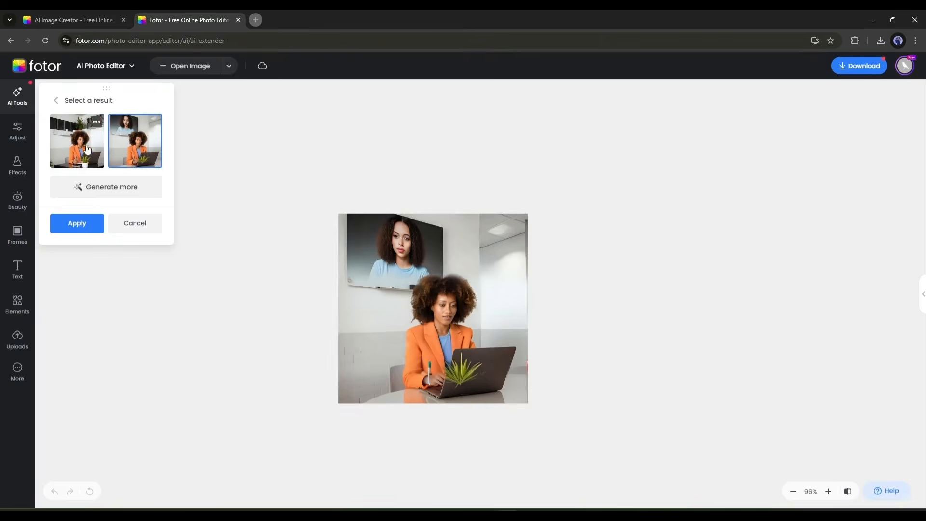
click(85, 147)
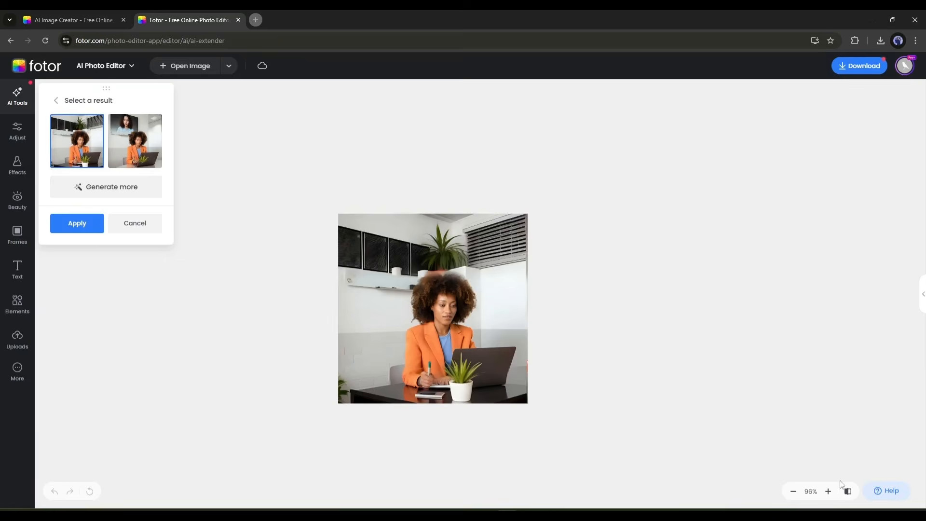
drag(848, 491, 848, 491)
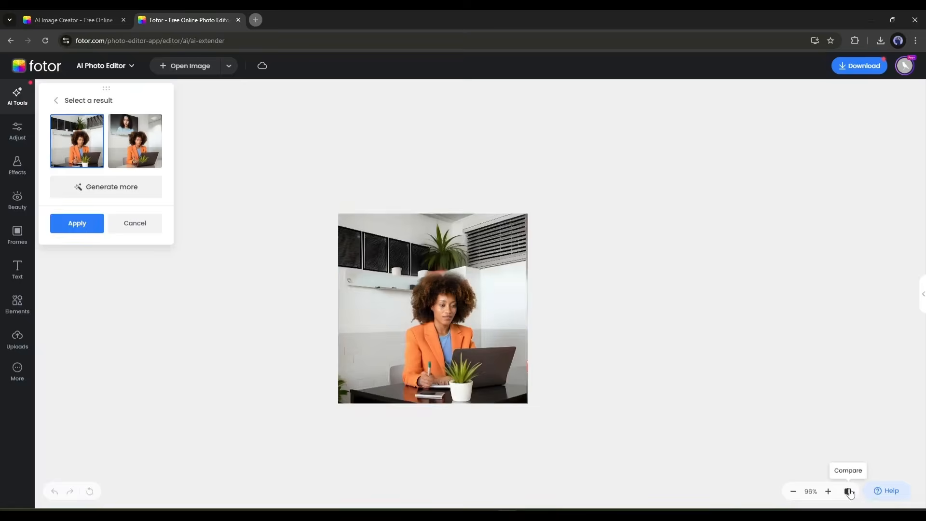
click(56, 101)
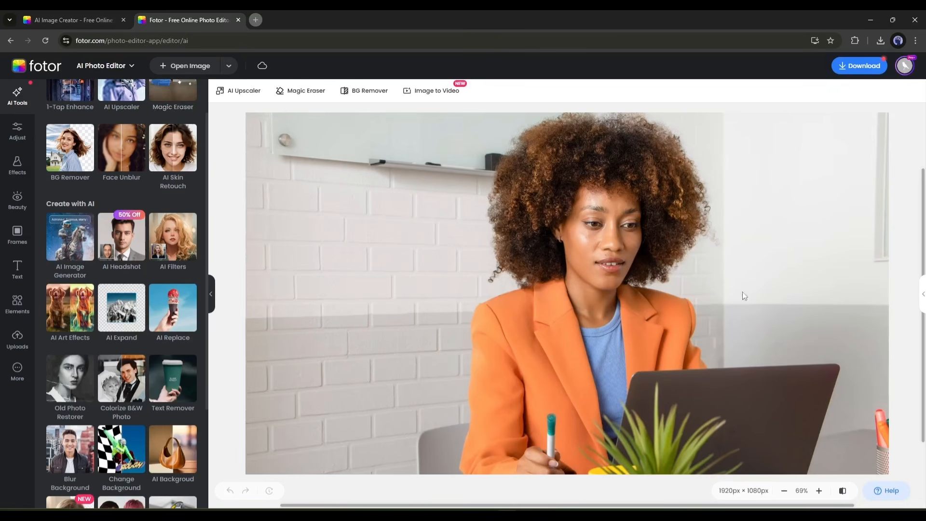
- Use AI Replace to generate a Mona Lisa photo frame on the brushed blank wall beside the woman, and preview the second result
click(163, 300)
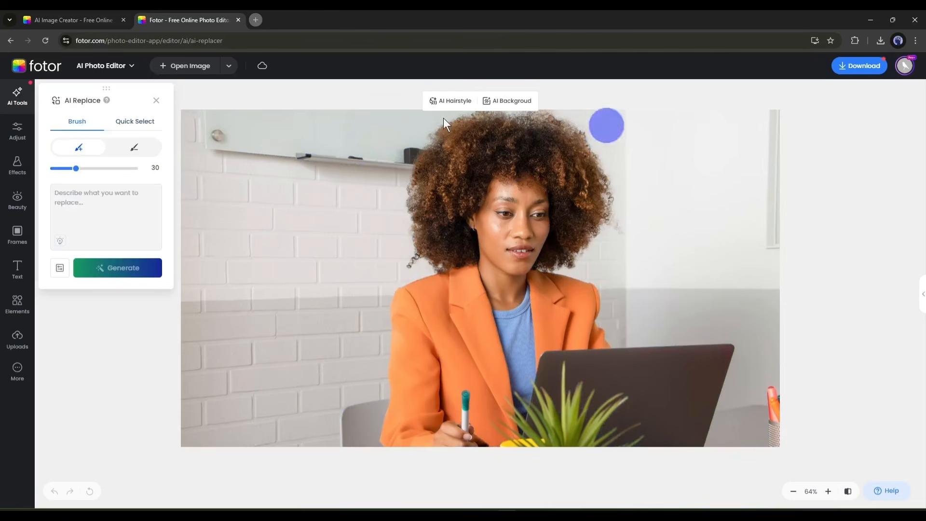
mouse_move(666, 208)
mouse_down()
mouse_move(695, 262)
mouse_move(673, 134)
mouse_move(719, 173)
mouse_move(699, 207)
mouse_up()
click(90, 212)
text(A photo frame of Monalisa)
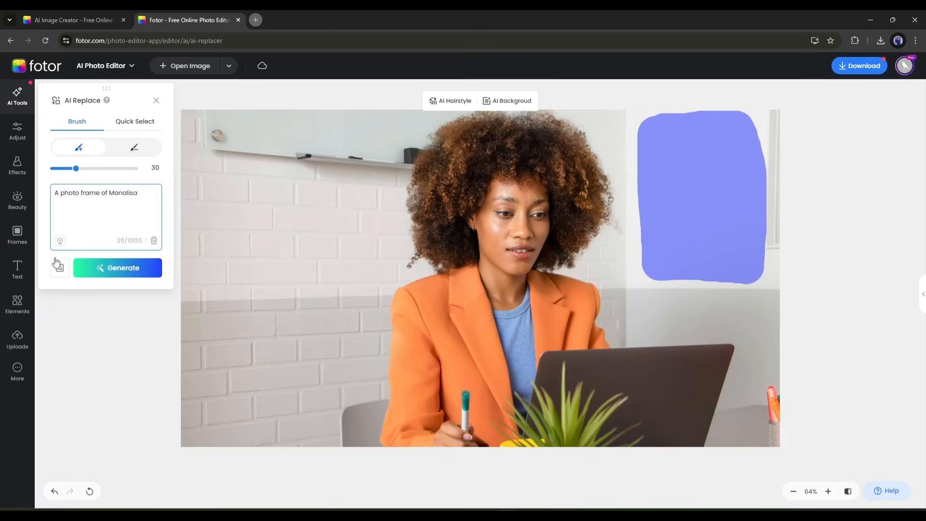
click(111, 270)
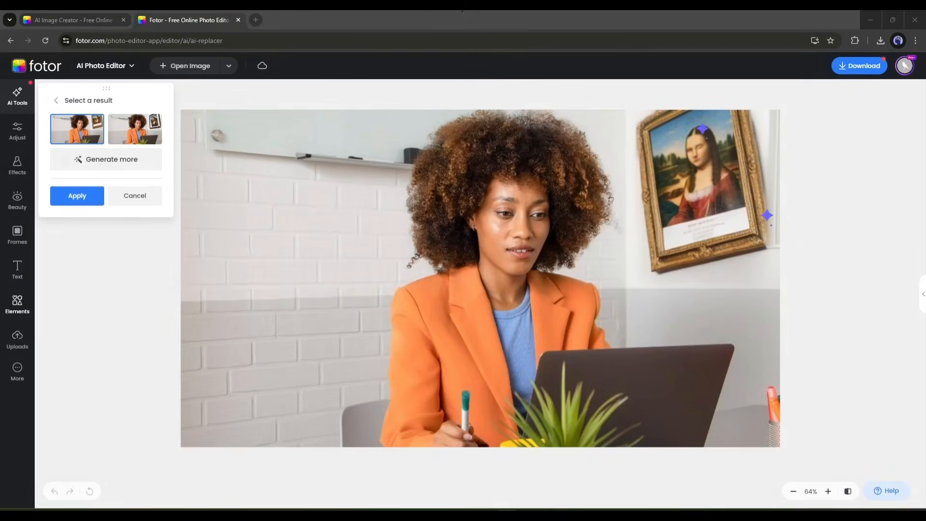
click(137, 140)
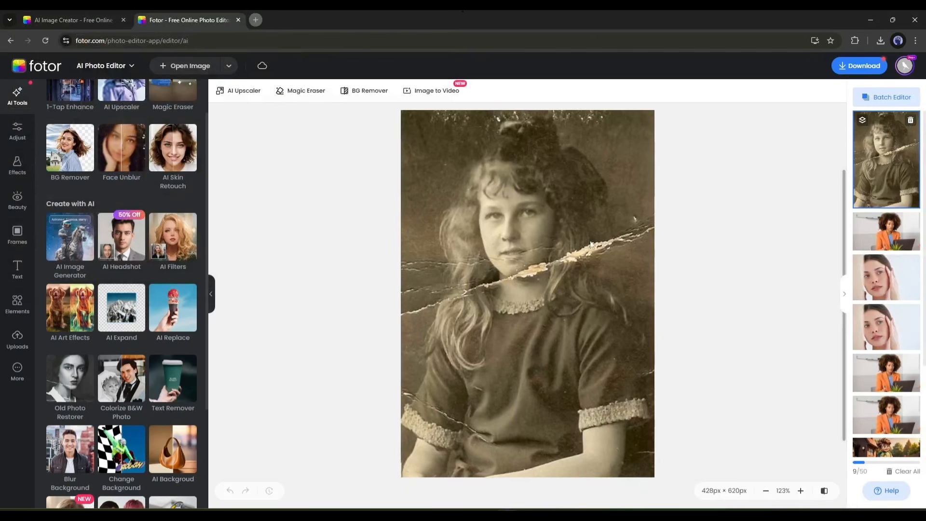
- Restore and colorize the torn sepia portrait with Old Photo Restorer, and slide the comparison to show the full restored version
click(72, 384)
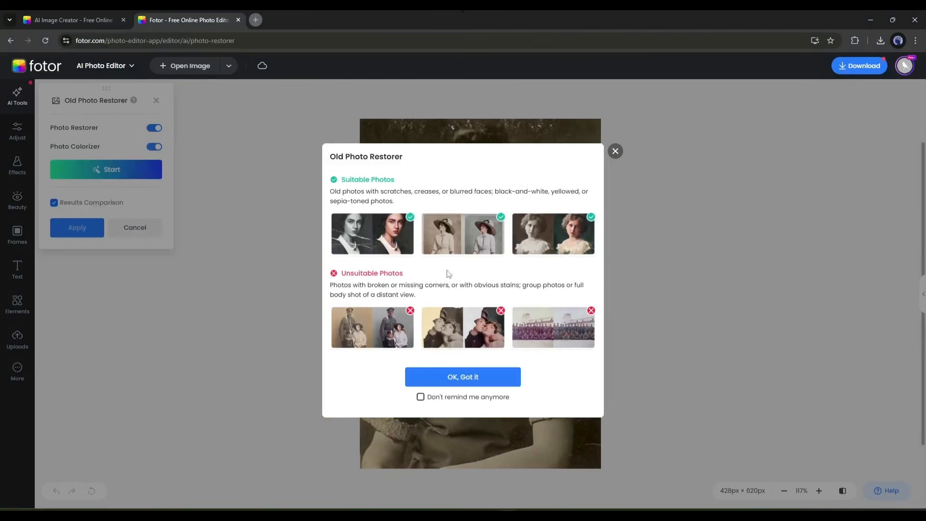
click(457, 378)
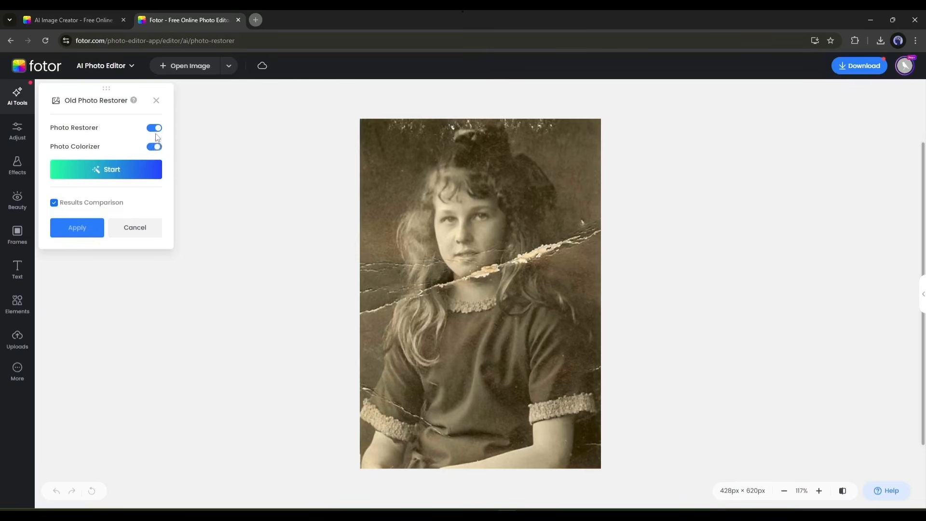
click(93, 175)
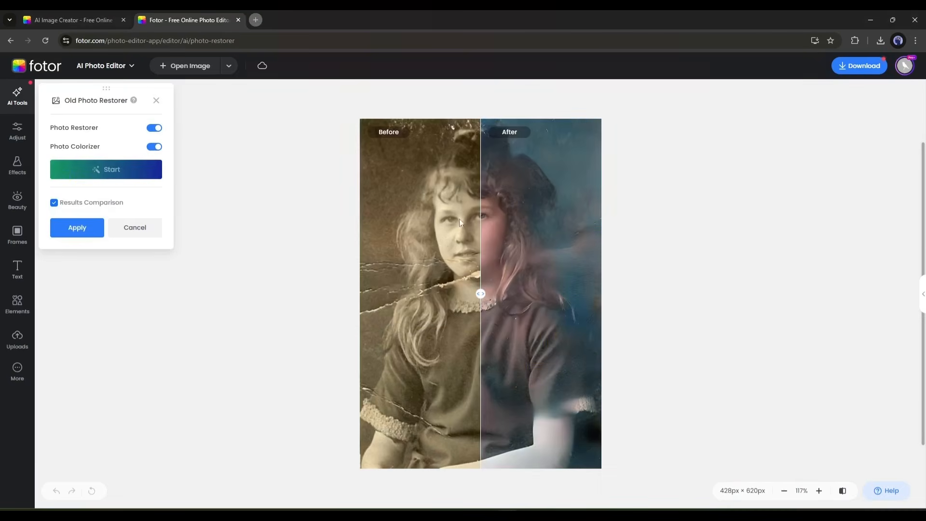
drag(479, 293, 345, 292)
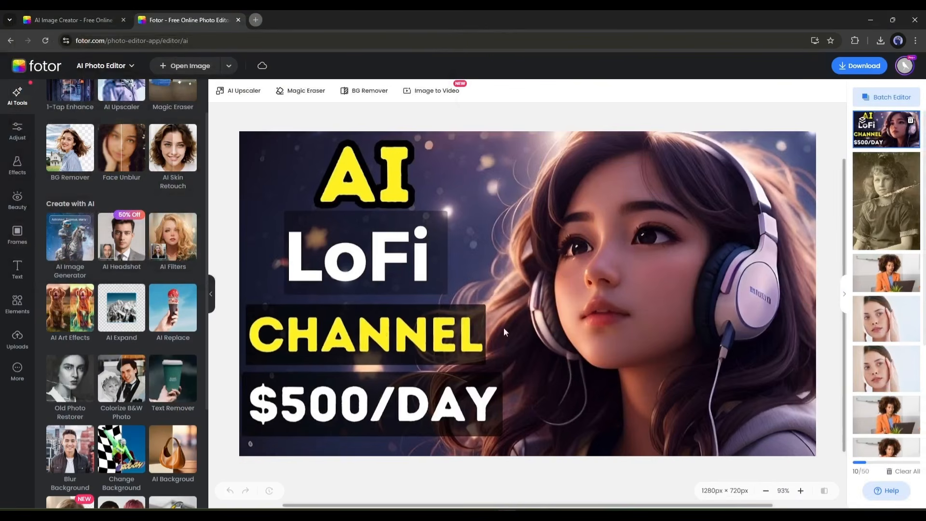
- Remove the text from the LoFi channel thumbnail with the automatic Text Remover, and brush over the word LoFi to remove it as well
click(163, 384)
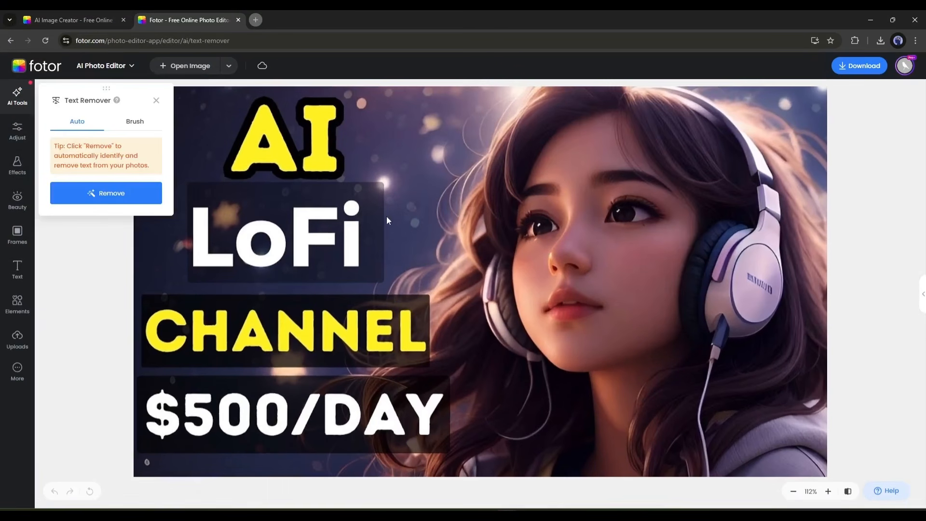
click(106, 193)
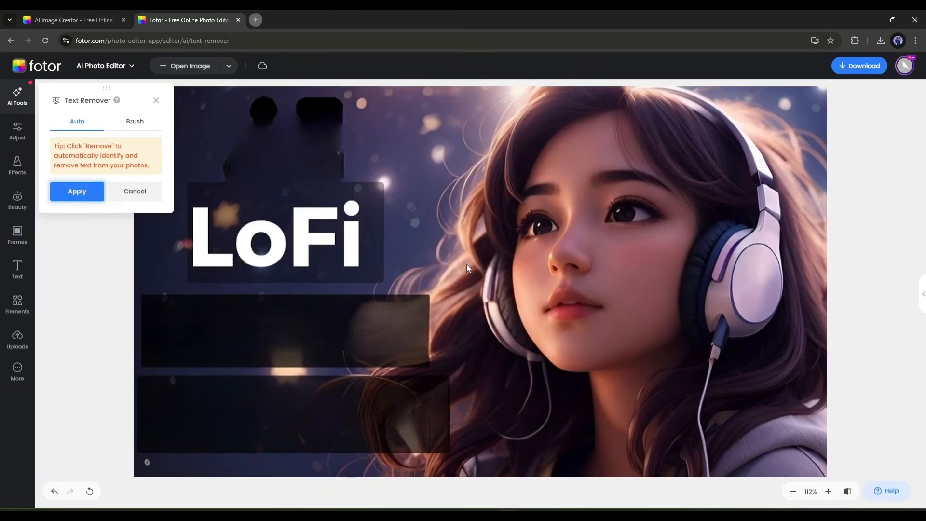
click(135, 121)
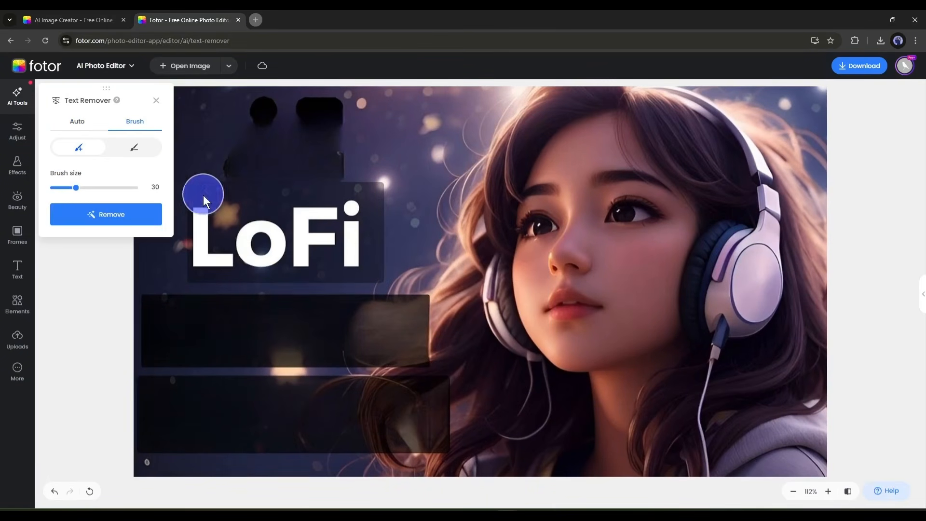
mouse_move(203, 194)
mouse_down()
mouse_move(204, 258)
mouse_move(375, 260)
mouse_move(362, 211)
mouse_move(216, 216)
mouse_move(343, 240)
mouse_up()
click(106, 214)
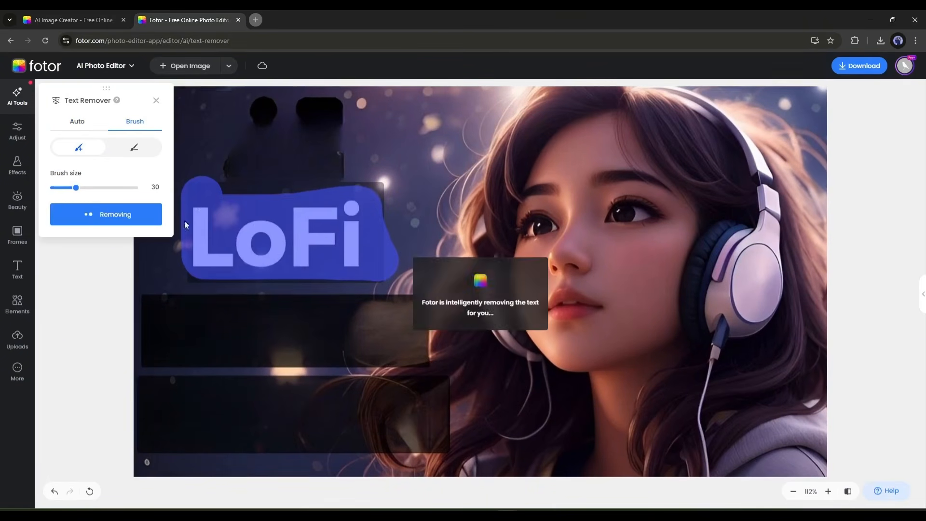
click(136, 214)
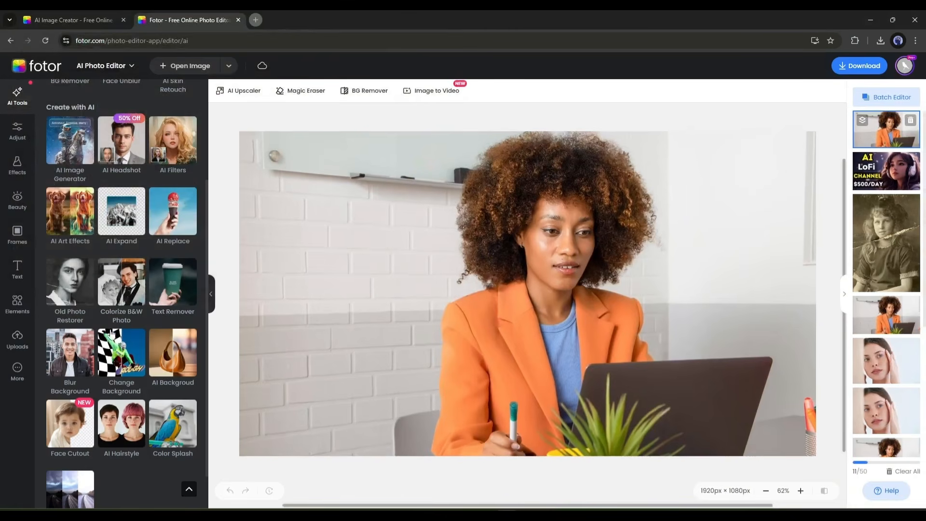
- Try Blur Background on the photo of the woman in the orange blazer and look at the Change Background colors
click(70, 355)
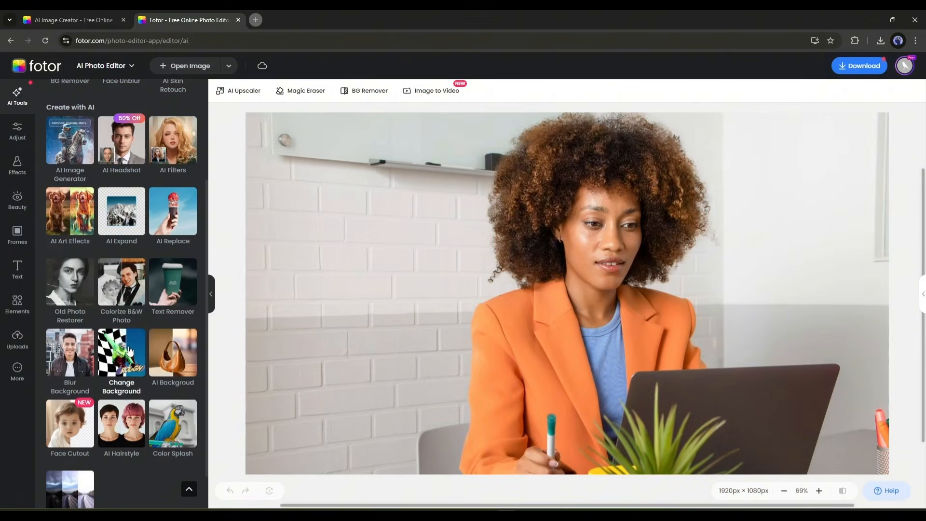
click(120, 350)
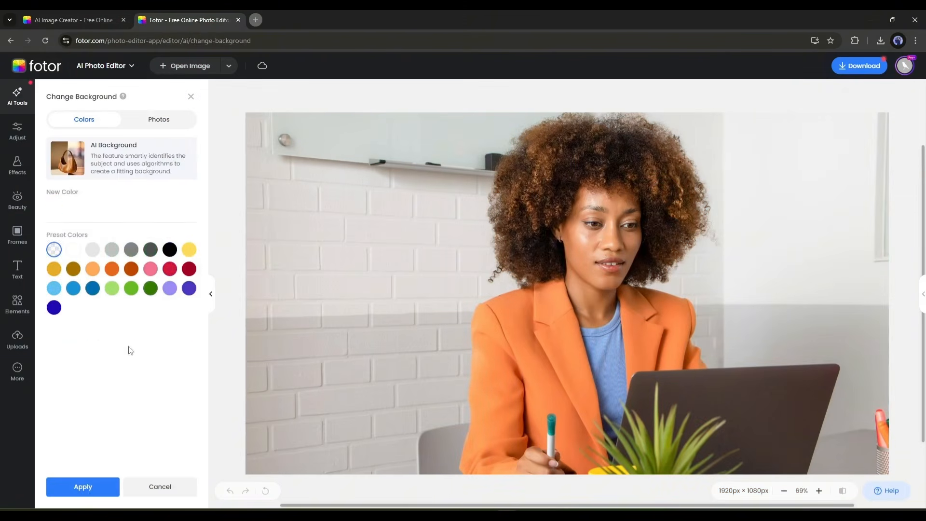
click(121, 315)
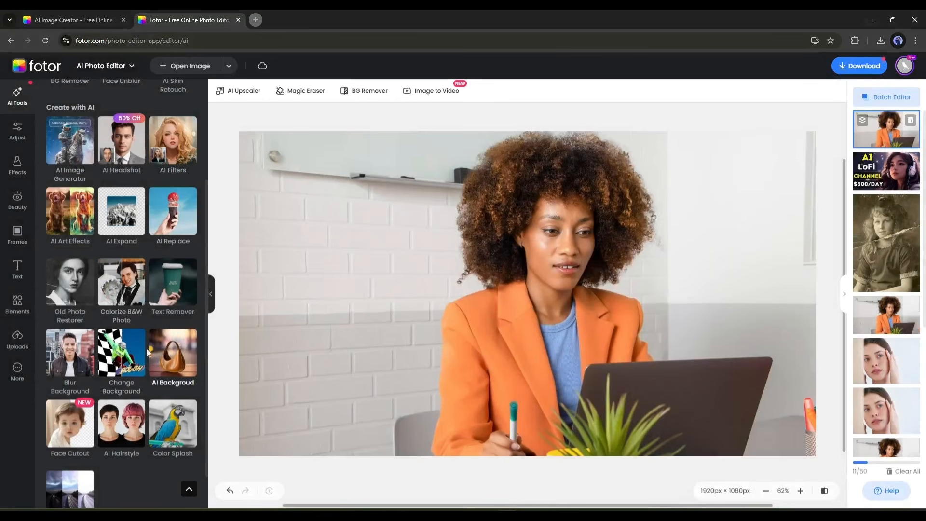
- Generate an Outdoor Stone scene behind the blue running shoe with AI Background, and choose the second result
click(175, 353)
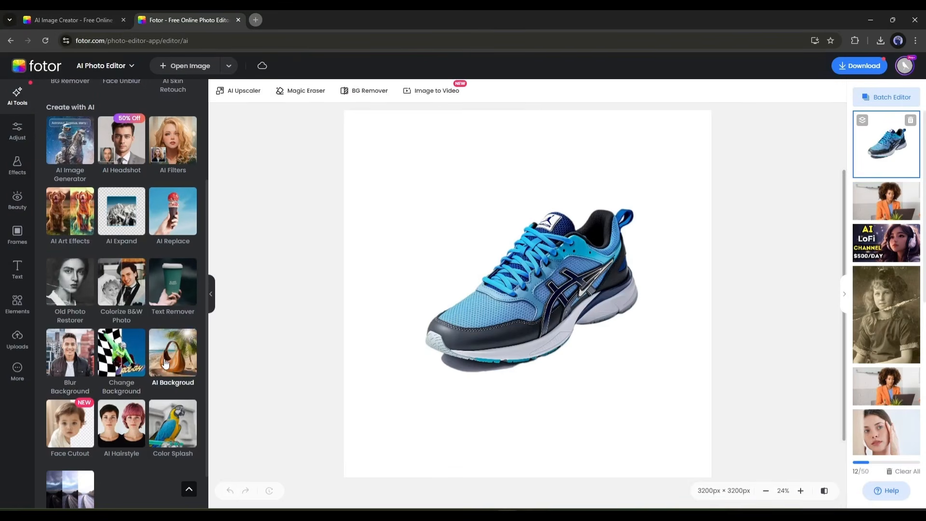
click(173, 358)
click(155, 124)
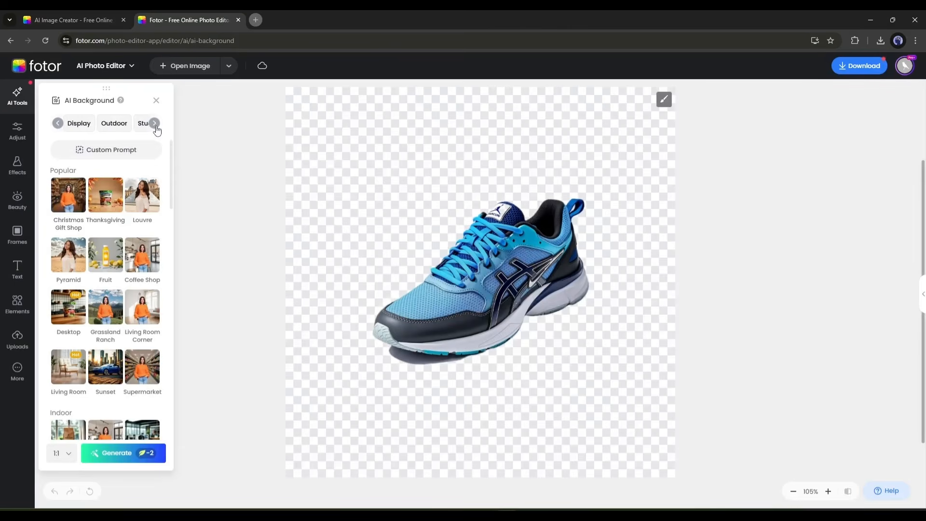
click(85, 125)
click(102, 209)
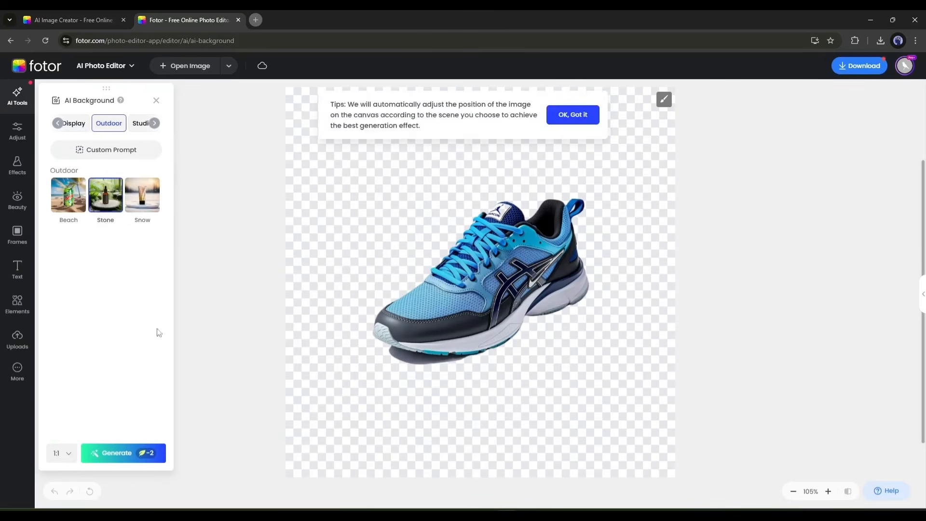
click(126, 454)
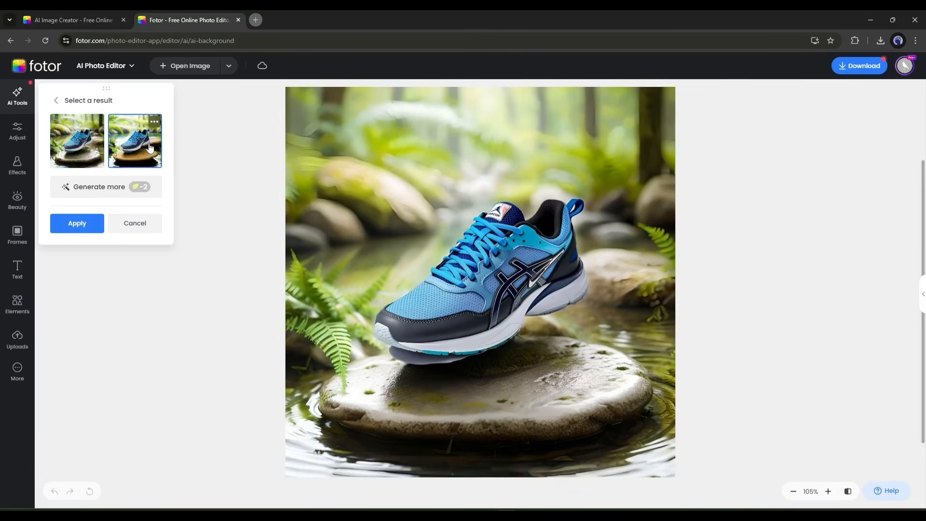
click(149, 148)
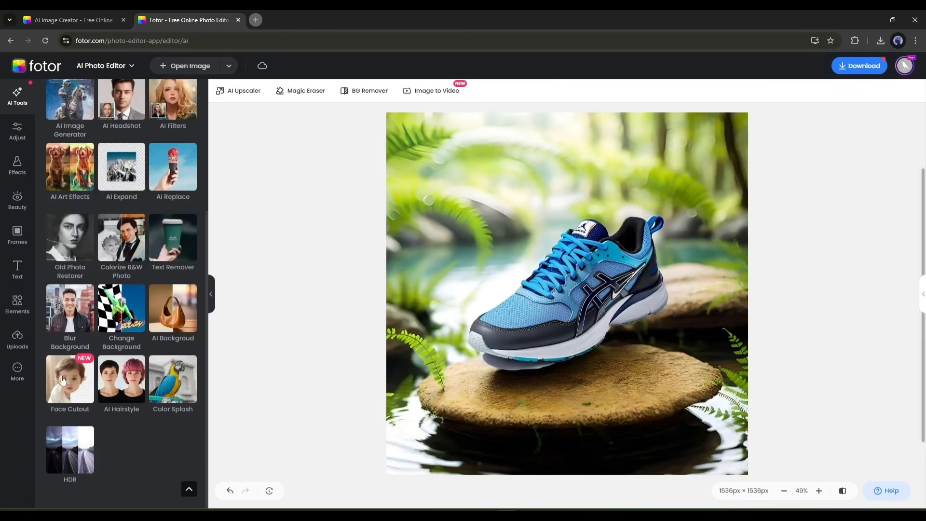
- Open the orange-blazer woman's photo and generate a red Long Wavy female hairstyle for her with AI Hairstyle
click(211, 68)
click(525, 322)
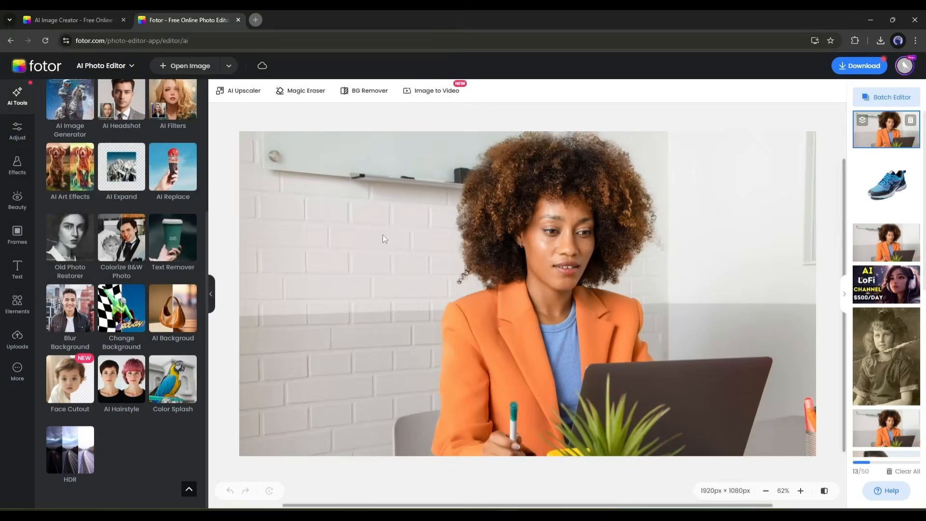
click(121, 379)
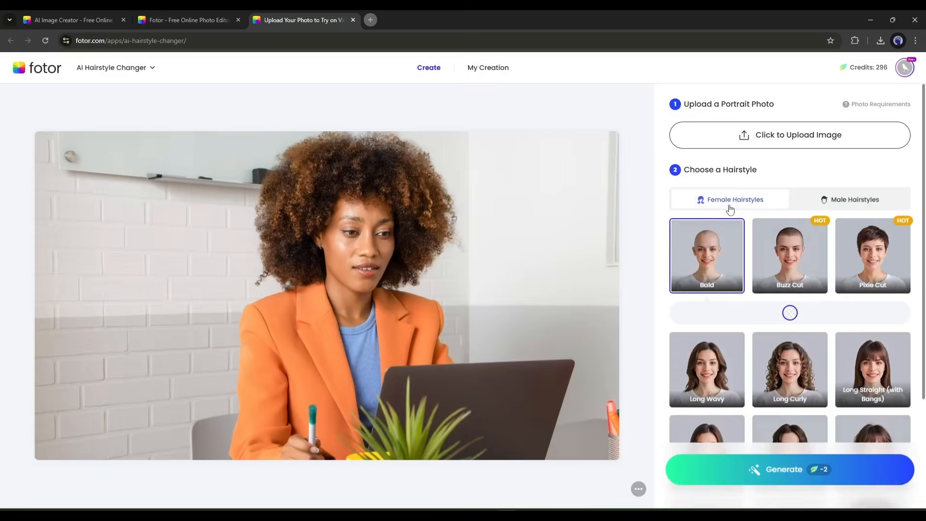
scroll(704, 285, down, 2)
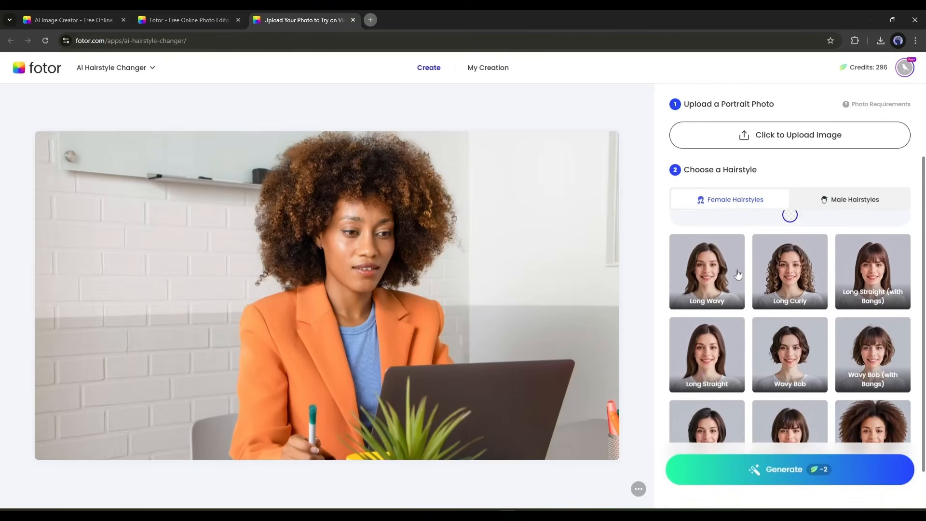
click(737, 273)
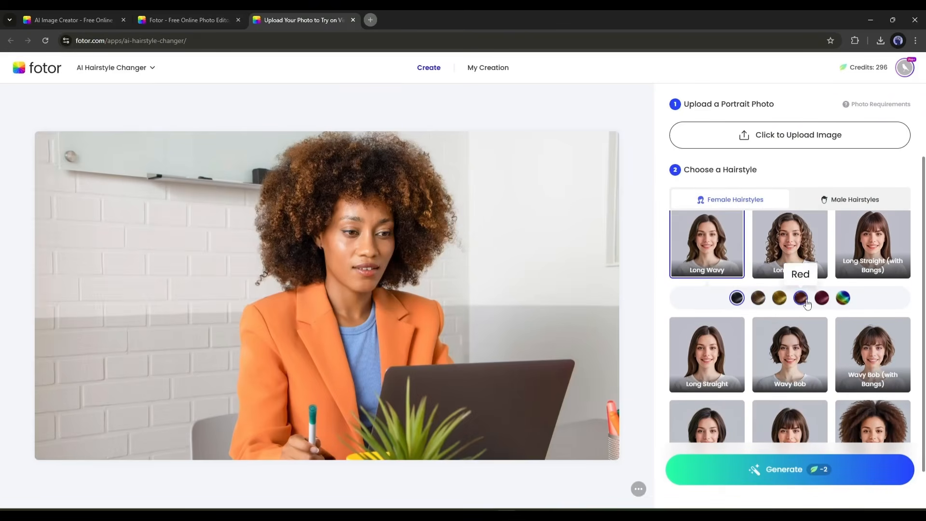
click(786, 470)
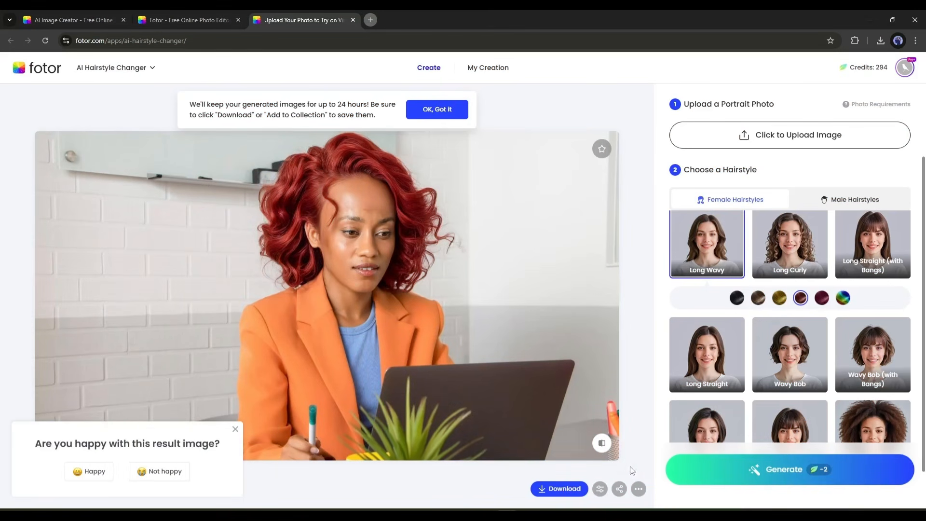
- Compare the new hairstyle with the original photo, and look at the photo editor's Adjust tools, opening Curves and circular Blur
click(601, 444)
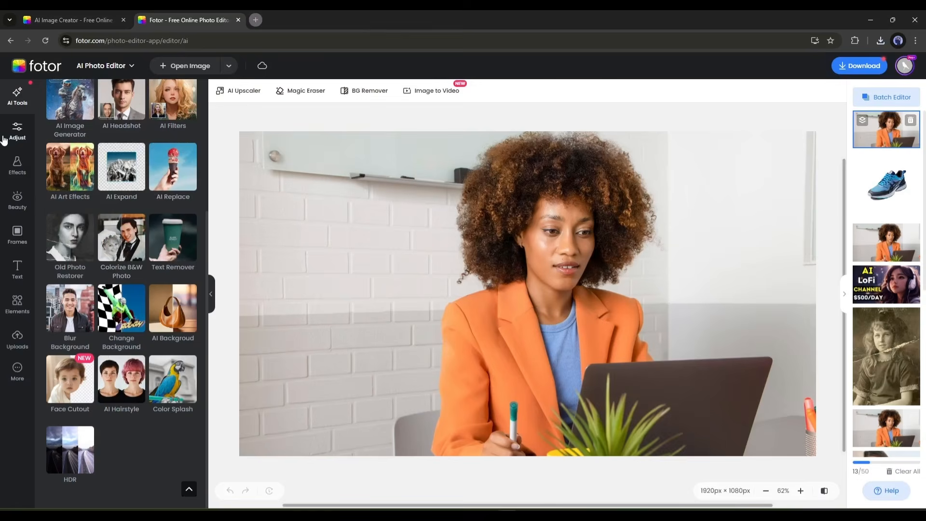
click(3, 140)
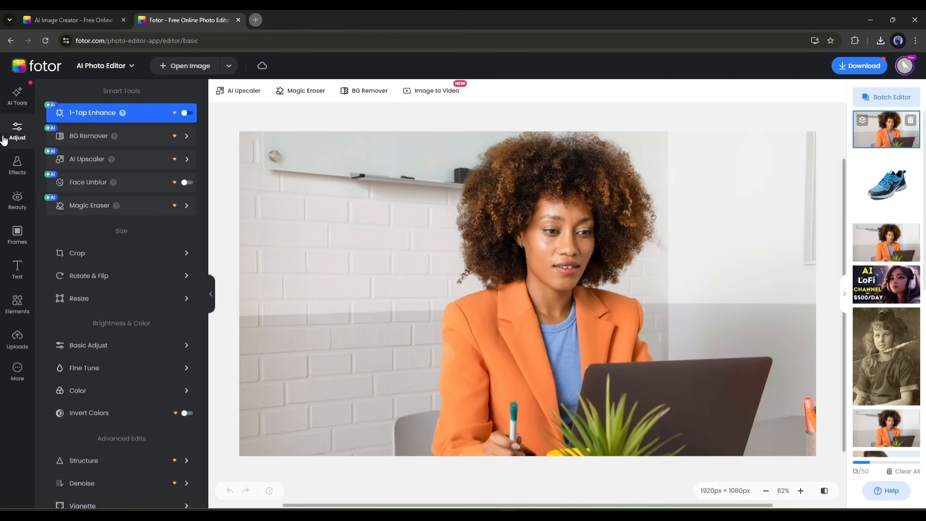
scroll(109, 296, down, 1)
scroll(126, 227, down, 3)
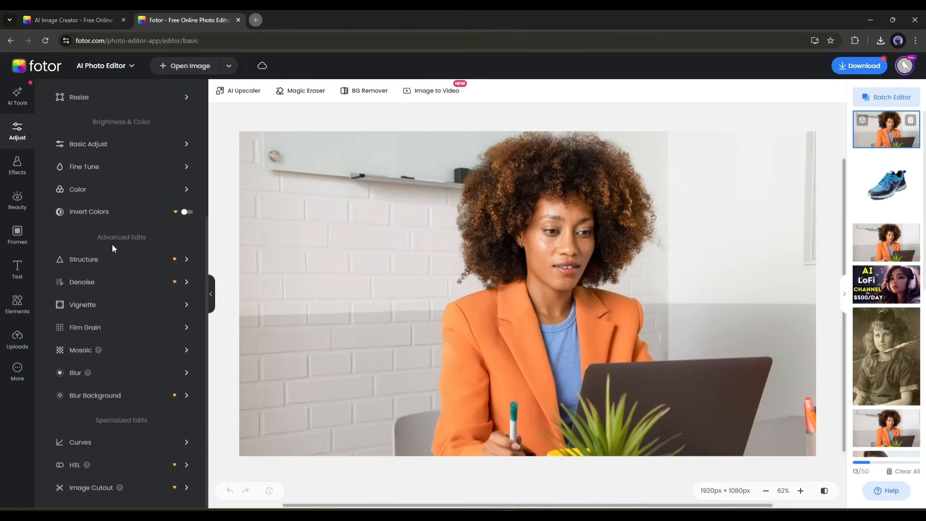
click(112, 443)
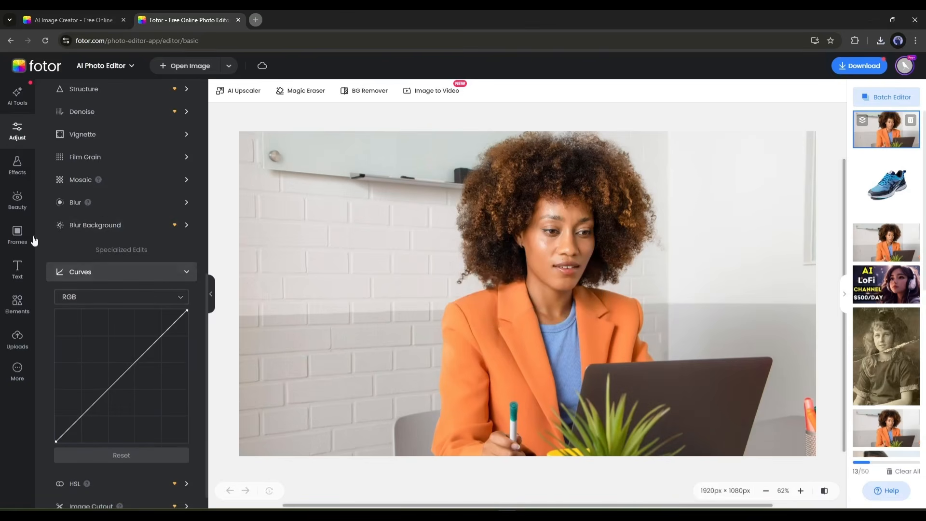
click(114, 203)
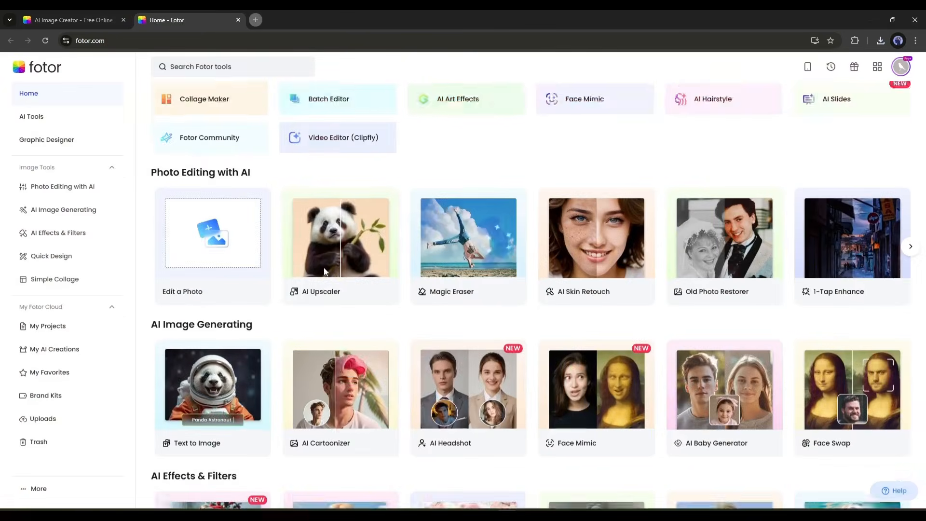
- Look through the AI Image Generating, AI Effects & Filters, Quick Design and Simple Collage sections of the Fotor home page
scroll(324, 272, down, 3)
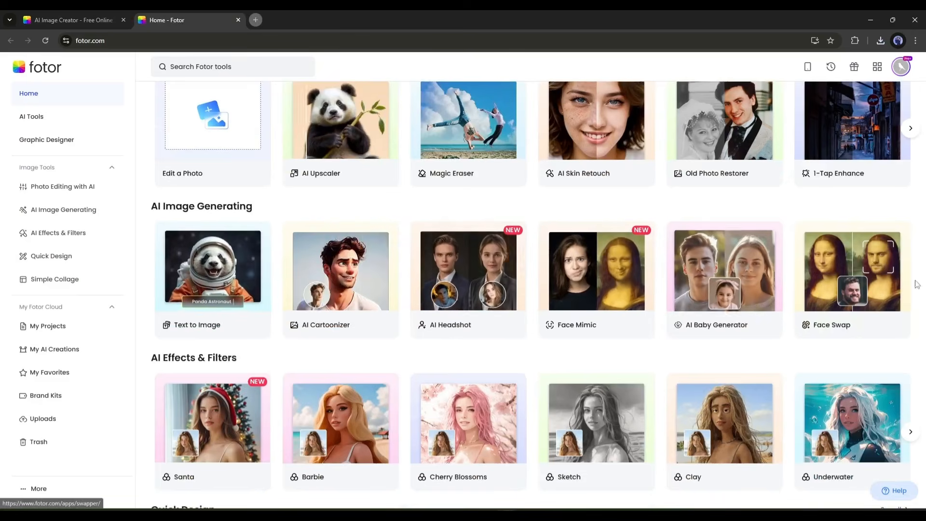
scroll(881, 306, down, 2)
scroll(255, 337, down, 6)
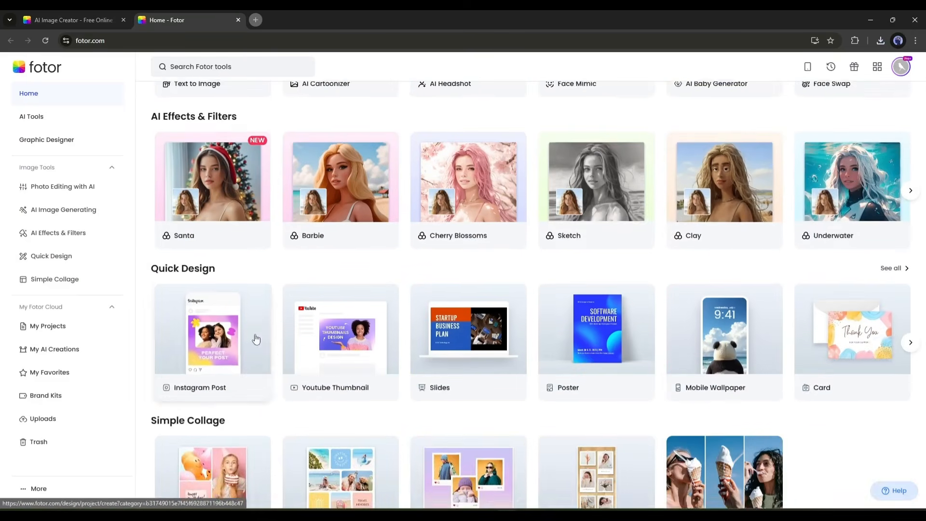
scroll(367, 358, down, 4)
scroll(539, 166, up, 14)
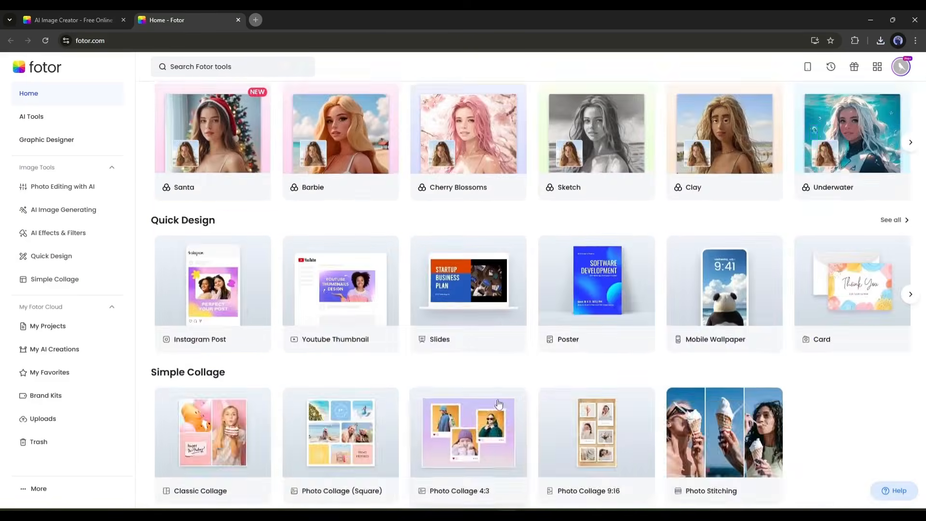
- Open the AI Video Generator from the home page's Video tools, close it and return to the home page
click(539, 166)
click(208, 231)
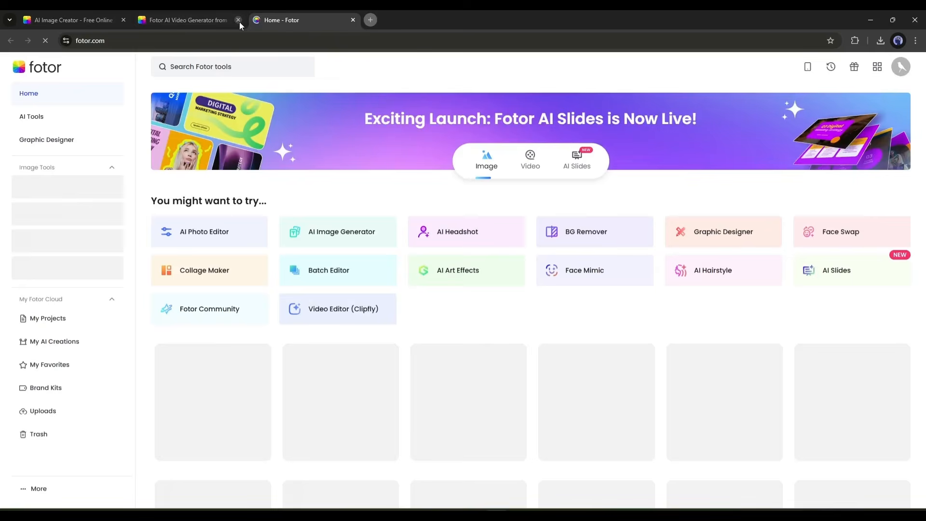
click(238, 20)
scroll(530, 217, down, 1)
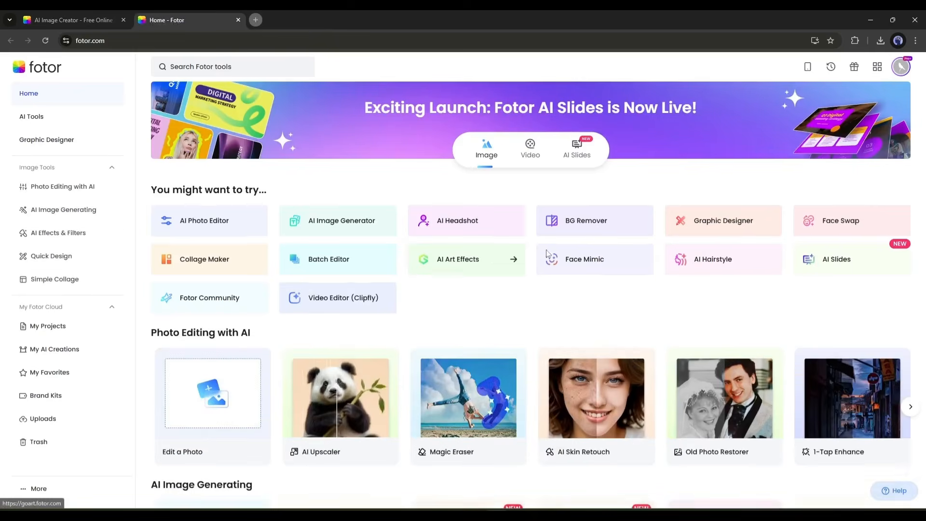
- Open Fotor AI Slides from the home page and look through its presentation templates down to the end of the list
click(575, 126)
click(695, 140)
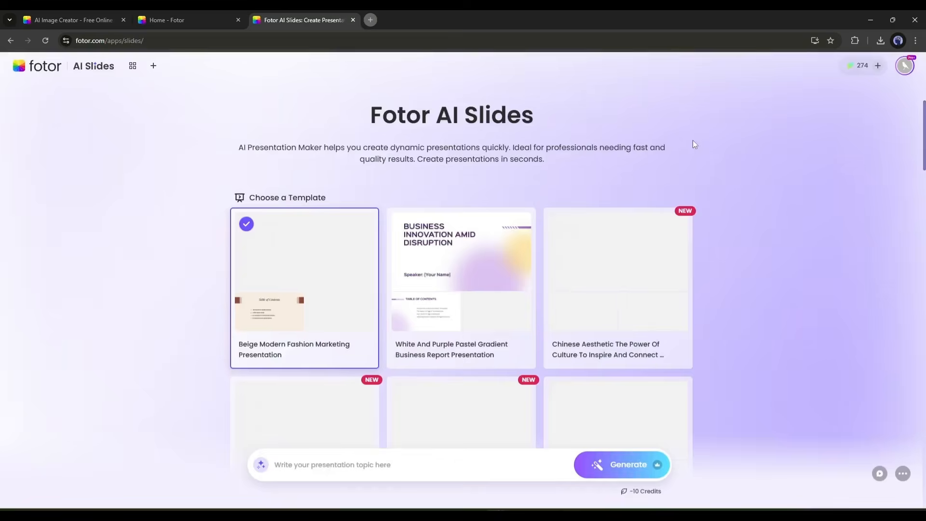
scroll(424, 262, down, 8)
scroll(423, 262, down, 20)
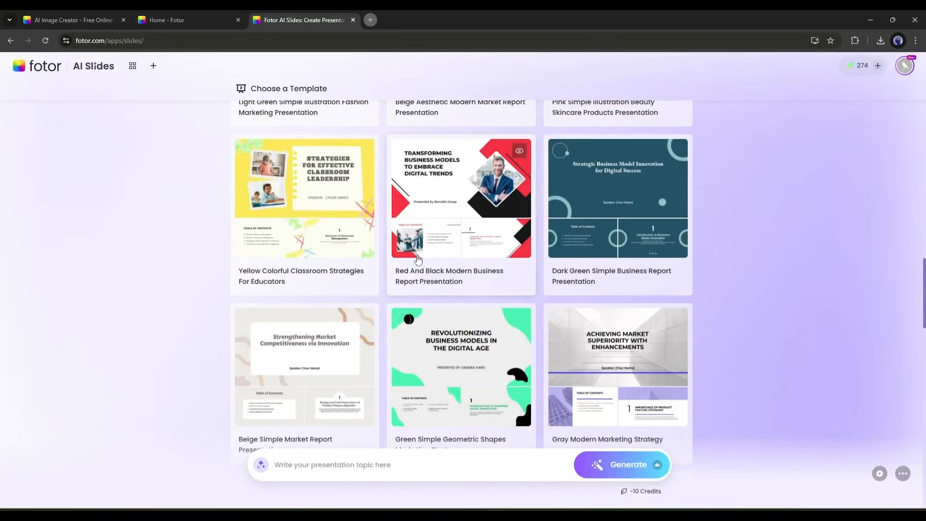
scroll(417, 258, down, 5)
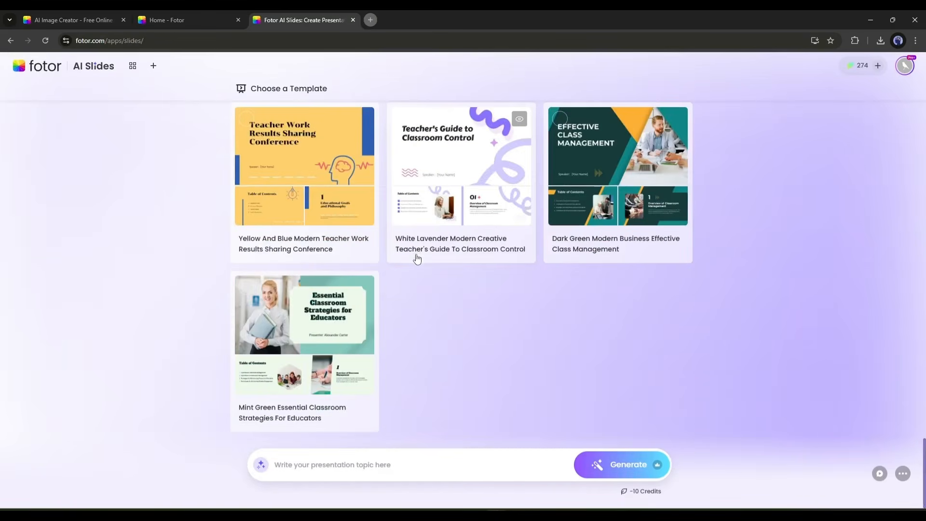